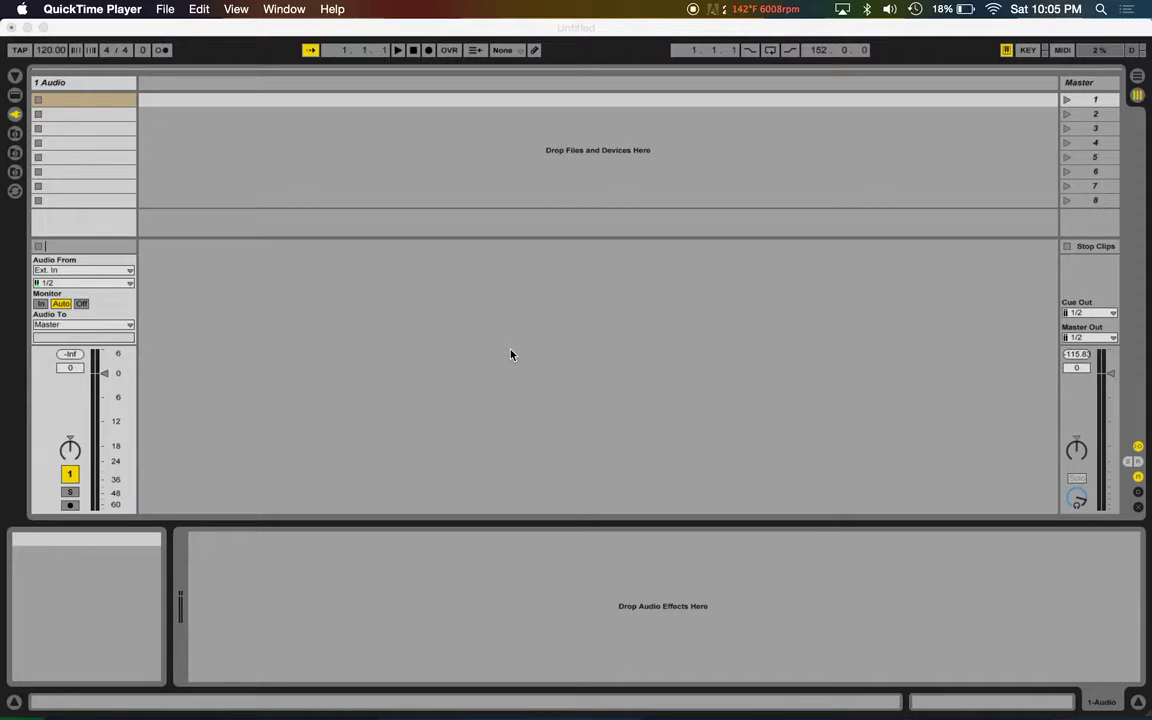
- Replace the default audio track with a single new MIDI track
left_click(510, 354)
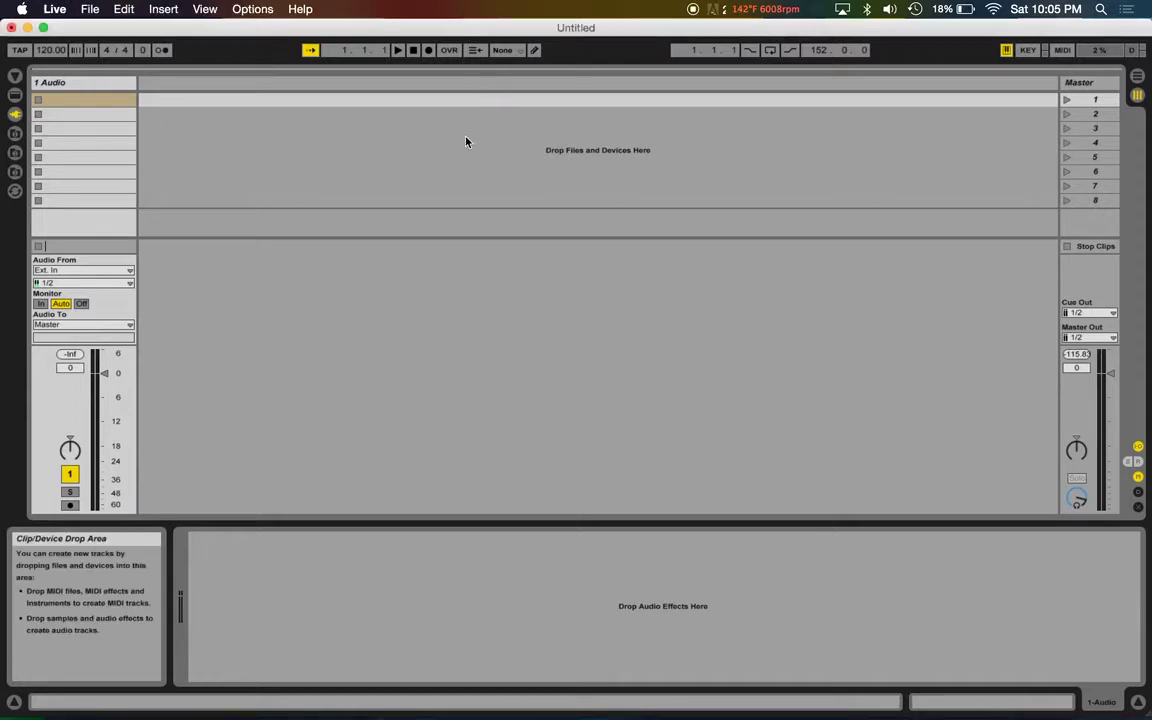
key("super+shift+t")
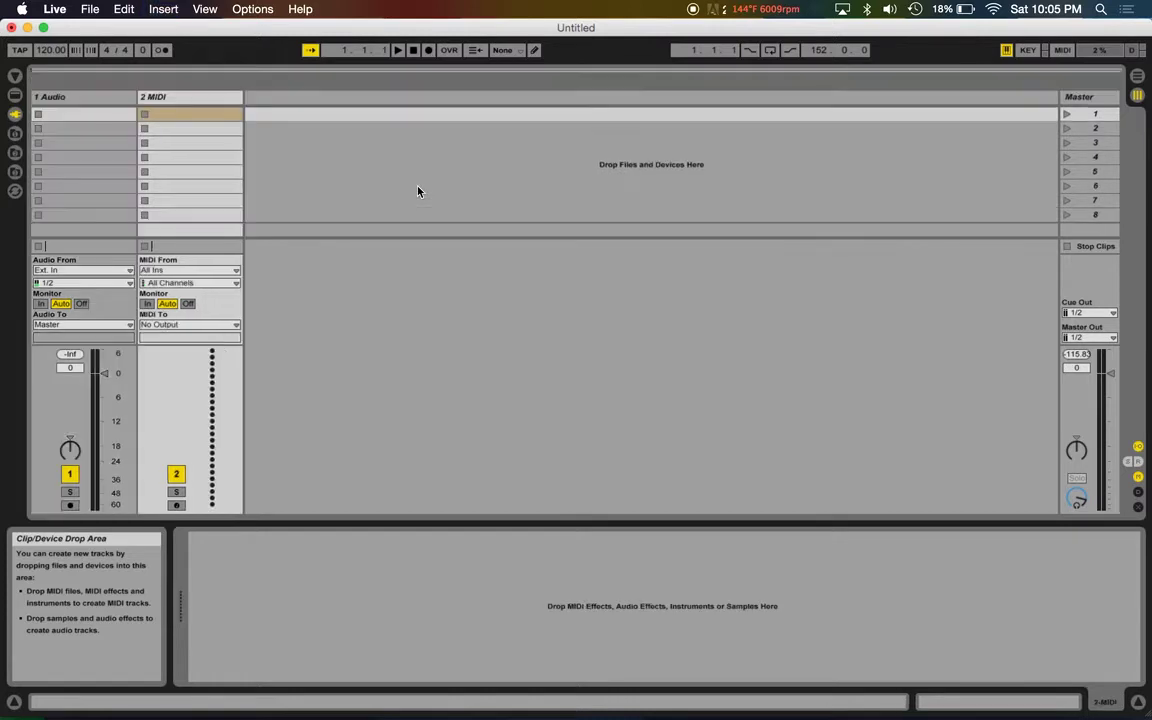
left_click(98, 93)
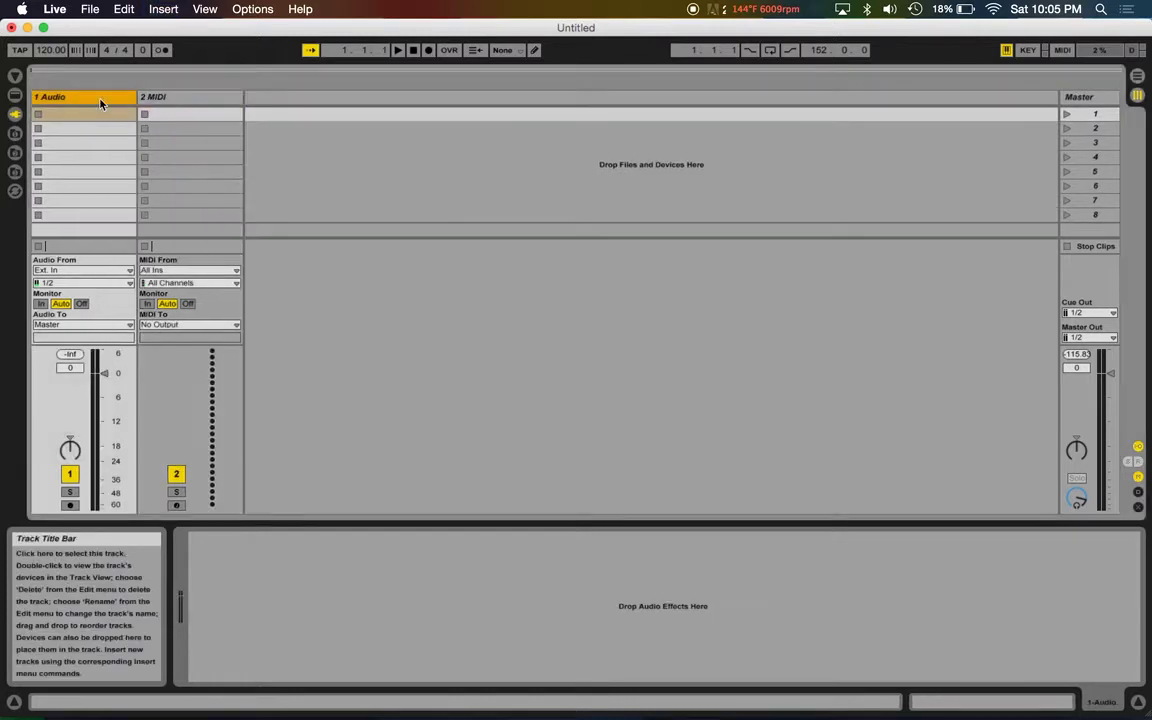
key("Delete")
- Load tal-u-no-lx-v2 from Plug-in Devices onto the MIDI track and hide the browser
left_click(16, 78)
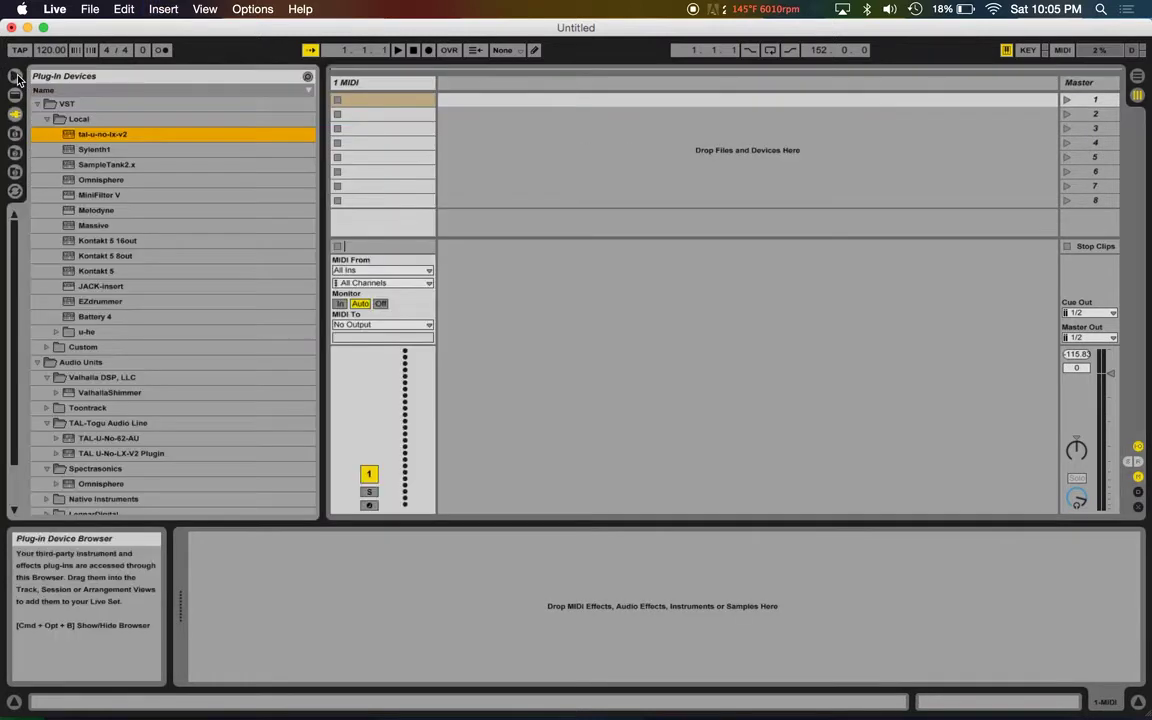
left_click_drag(75, 142, 396, 146)
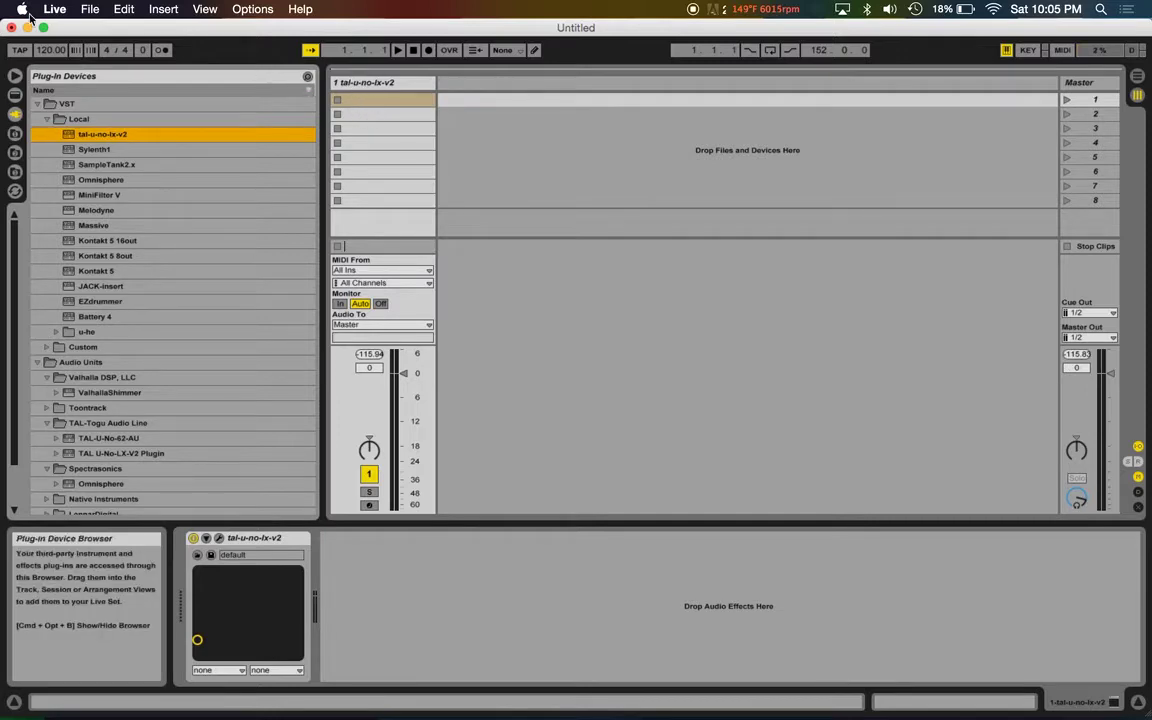
left_click(16, 77)
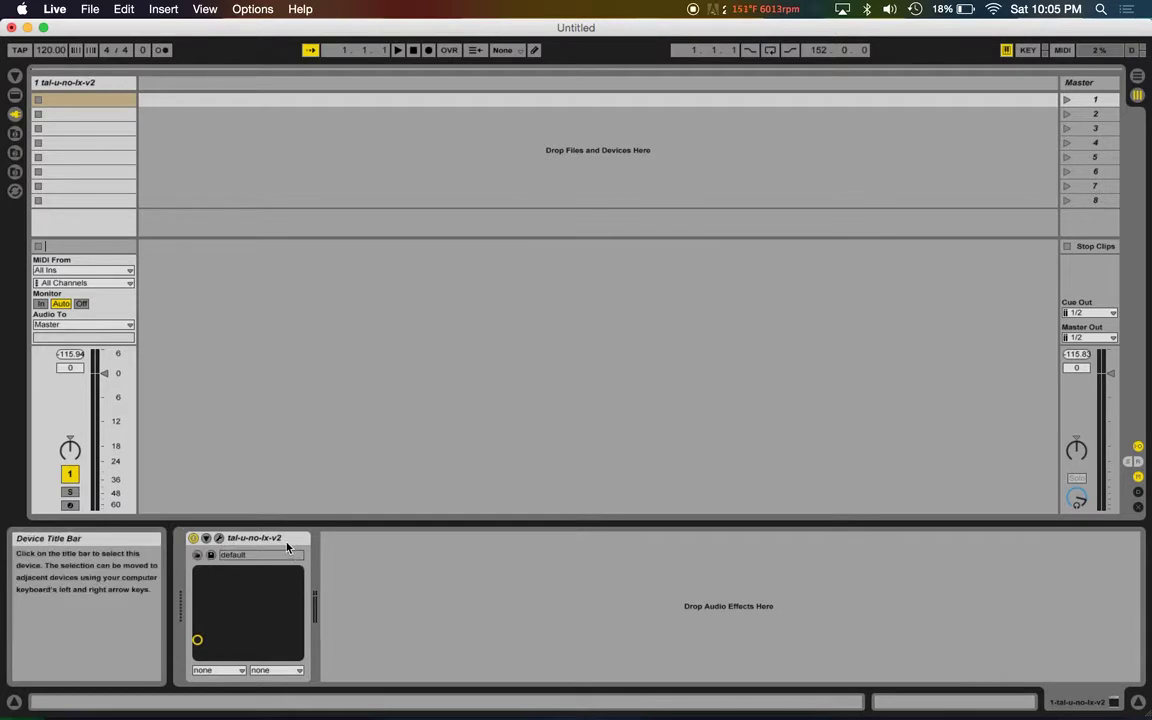
left_click(16, 77)
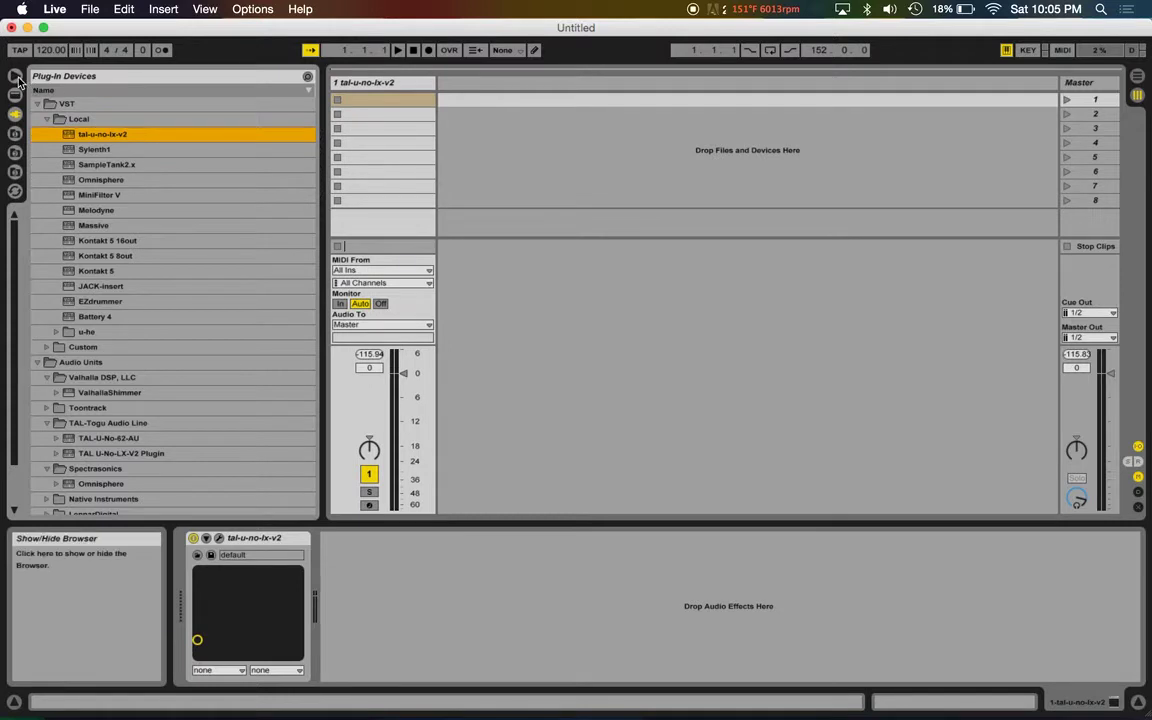
left_click(16, 77)
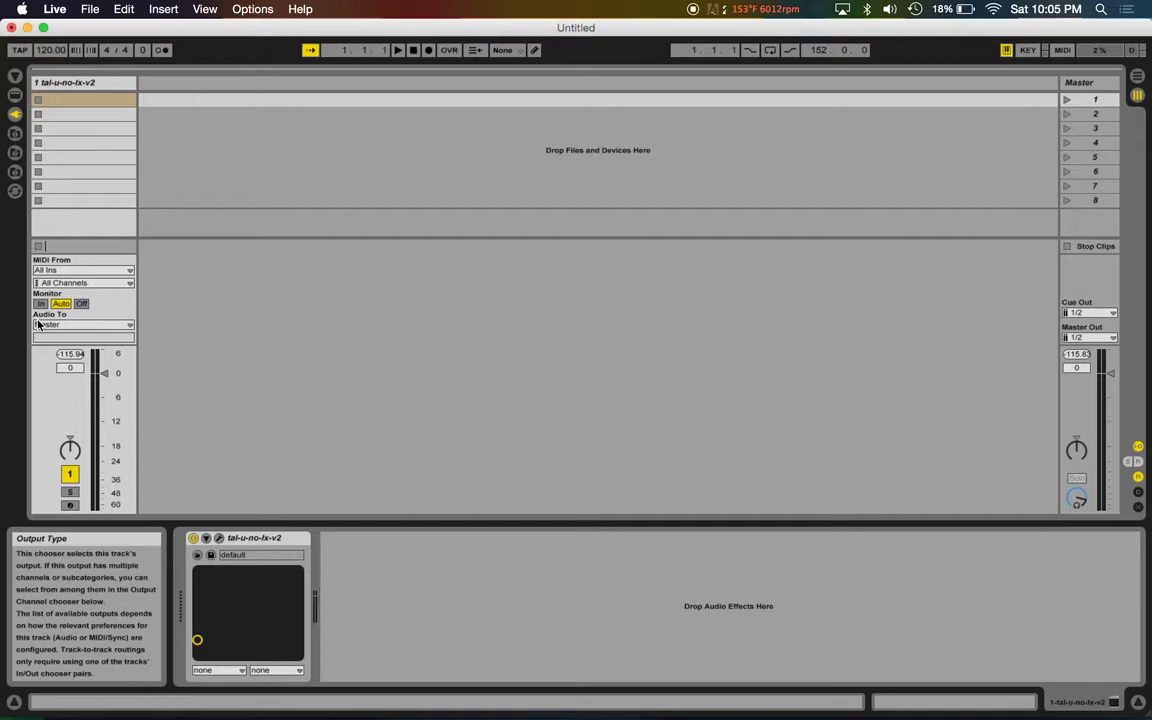
left_click(219, 538)
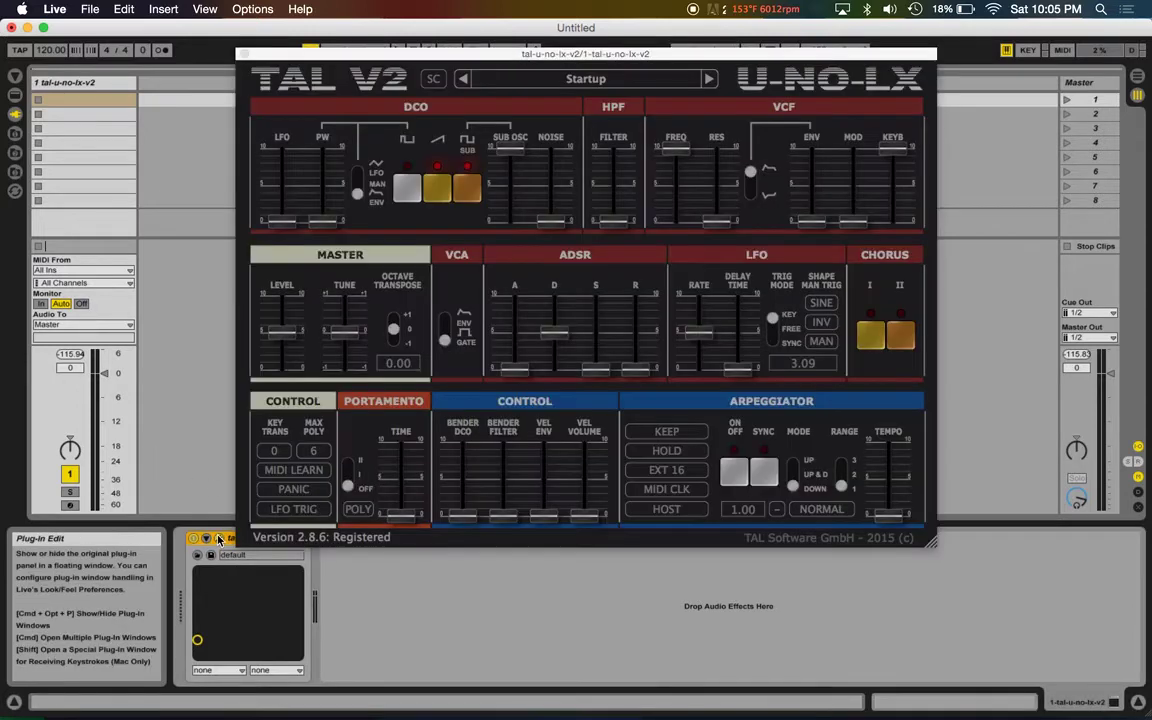
left_click(598, 88)
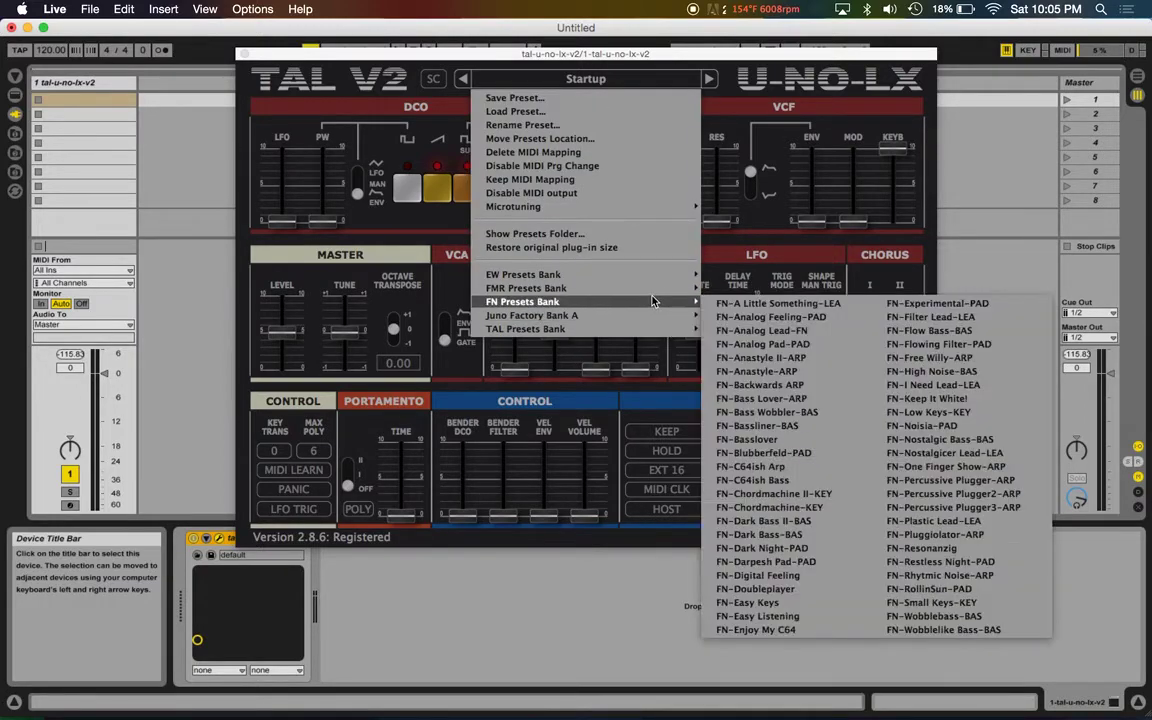
mouse_move(665, 292)
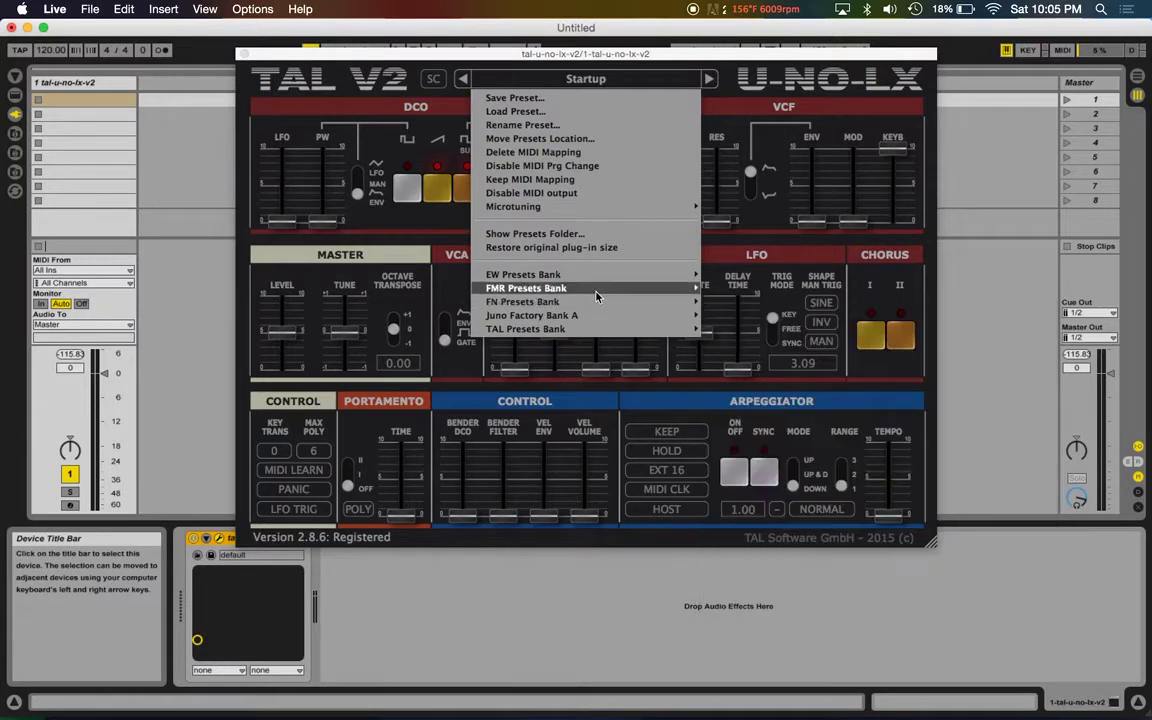
mouse_move(606, 280)
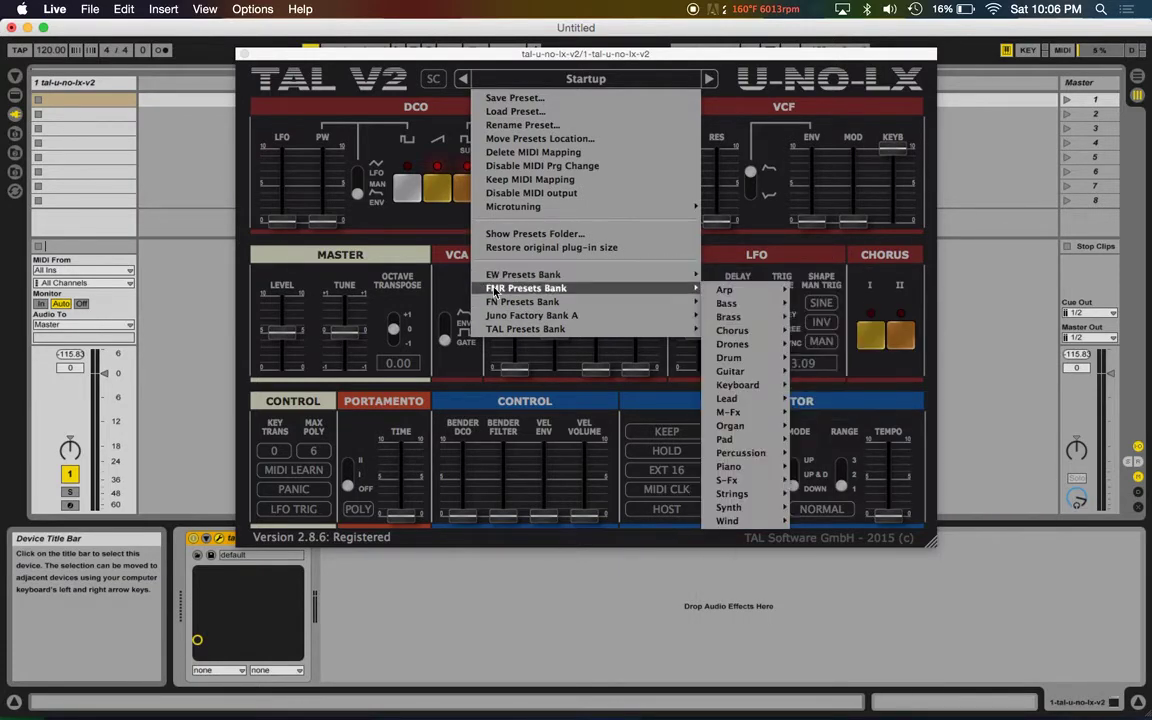
mouse_move(528, 317)
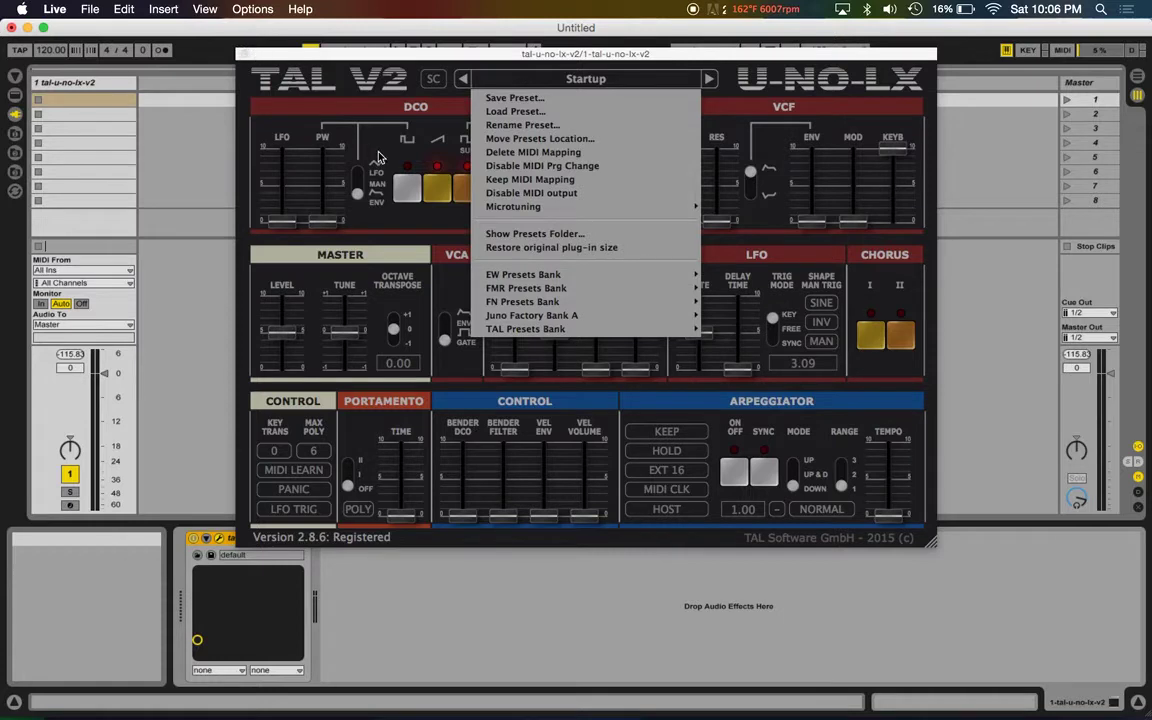
left_click(530, 80)
- Create an empty MIDI clip in the first slot and set its program change to 1
left_click(248, 55)
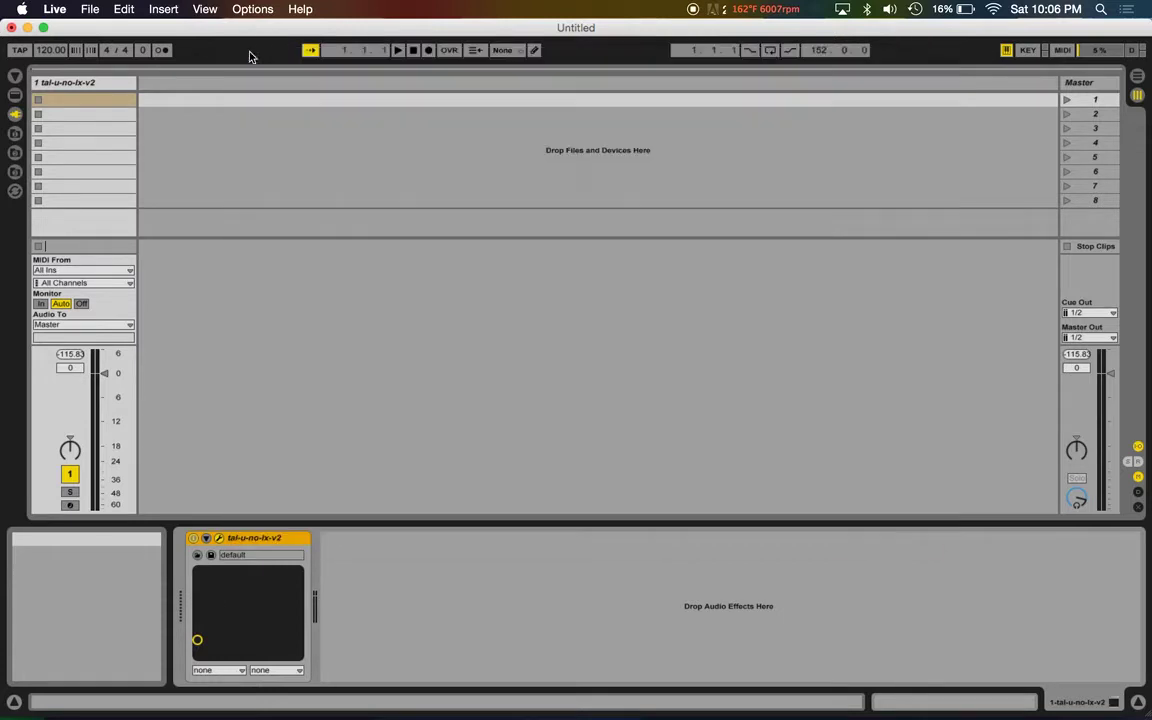
double_click(66, 100)
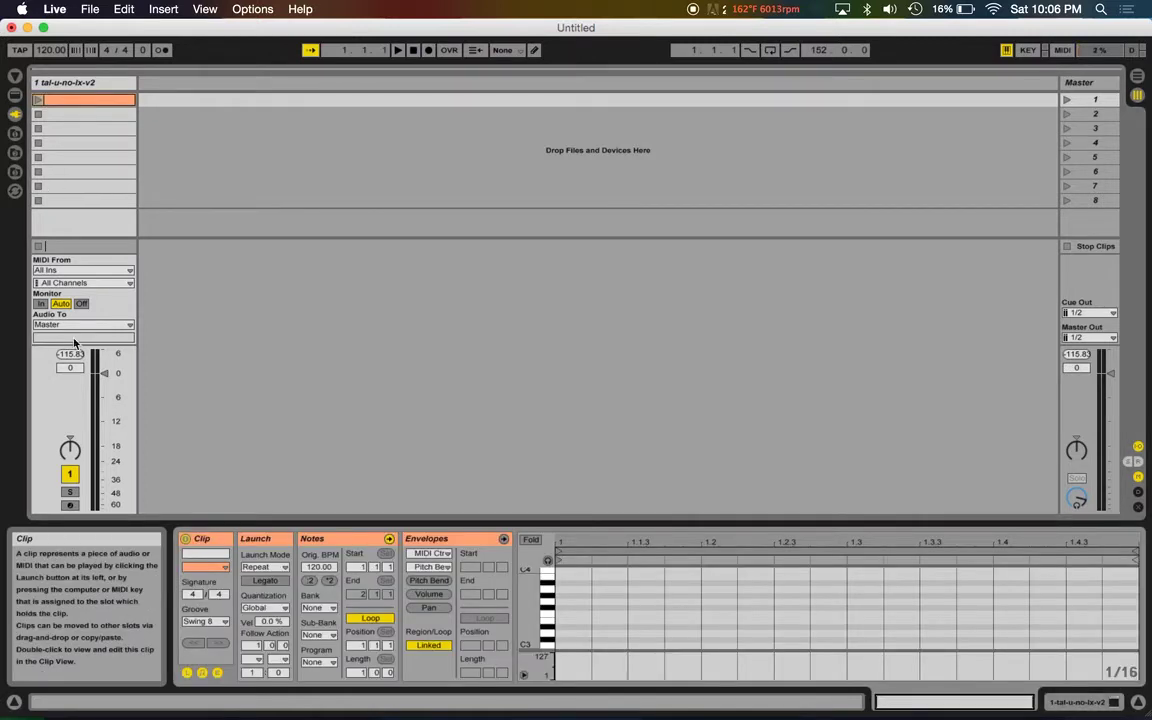
left_click(218, 673)
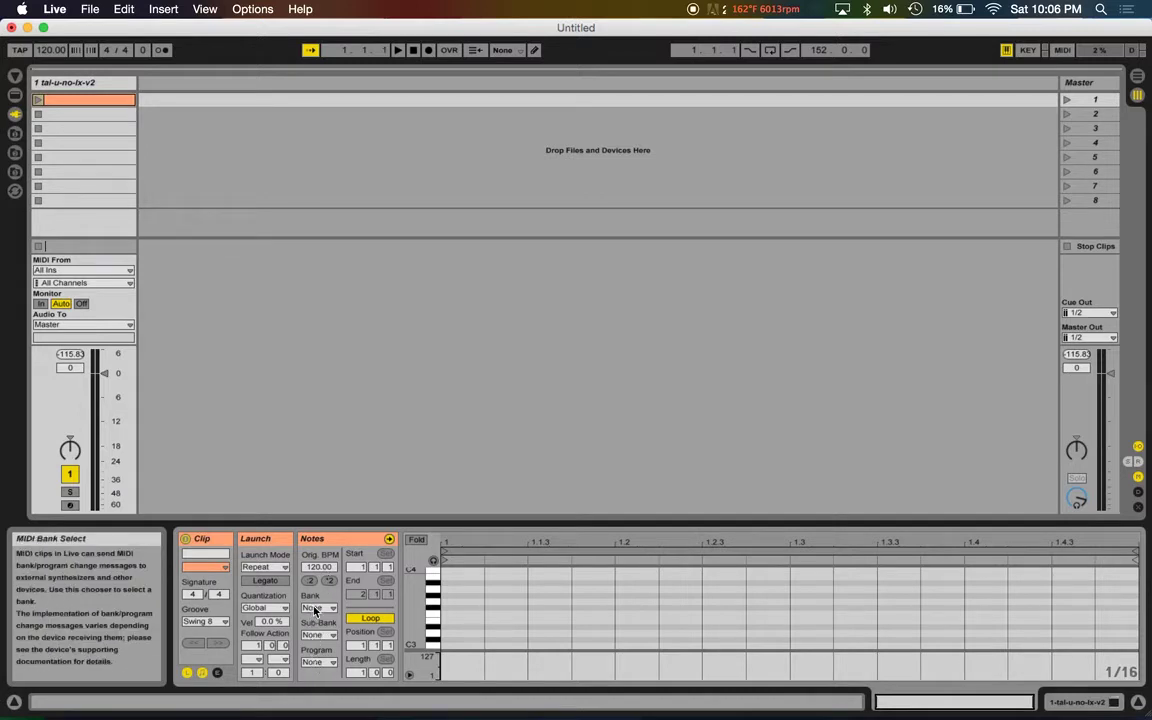
left_click(317, 663)
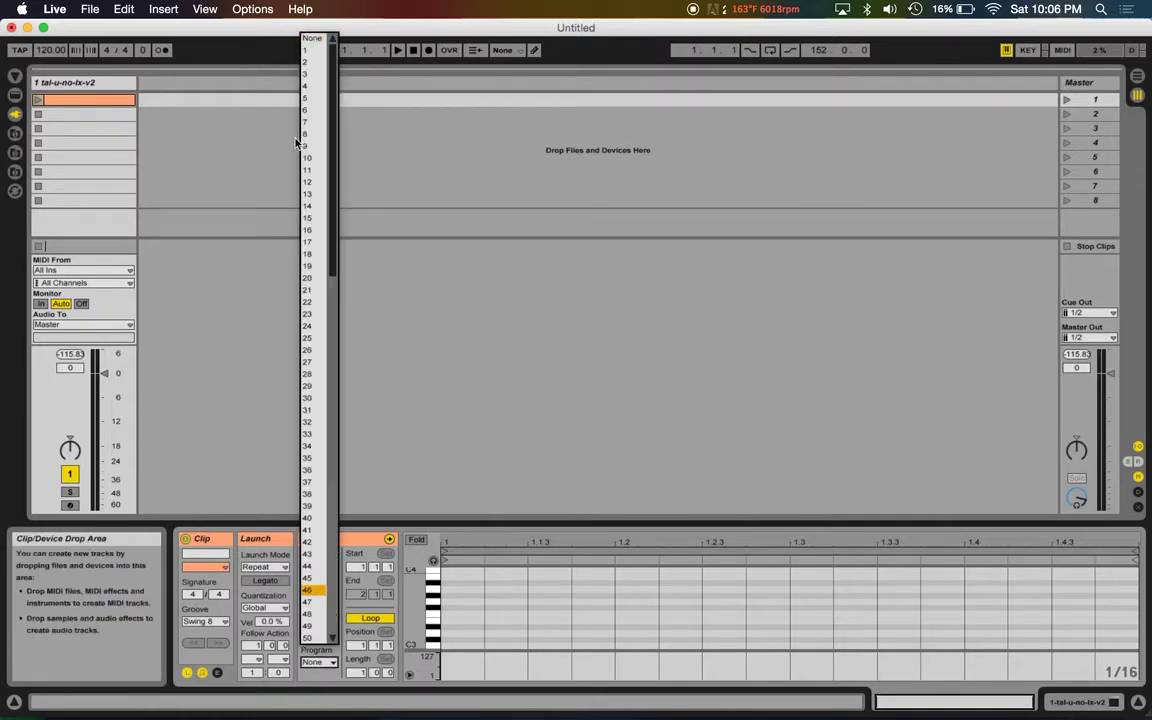
left_click(310, 52)
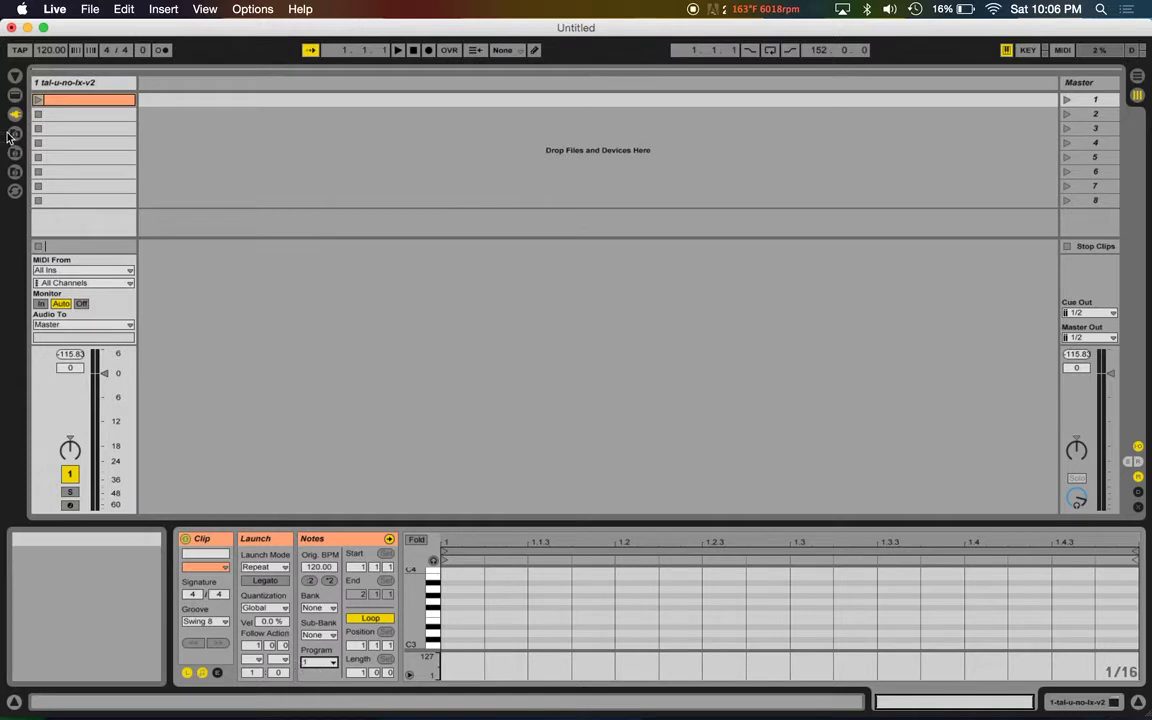
- Name the clip '1' and switch the lower panel to the synth device
key("super+shift+m")
key("super+t")
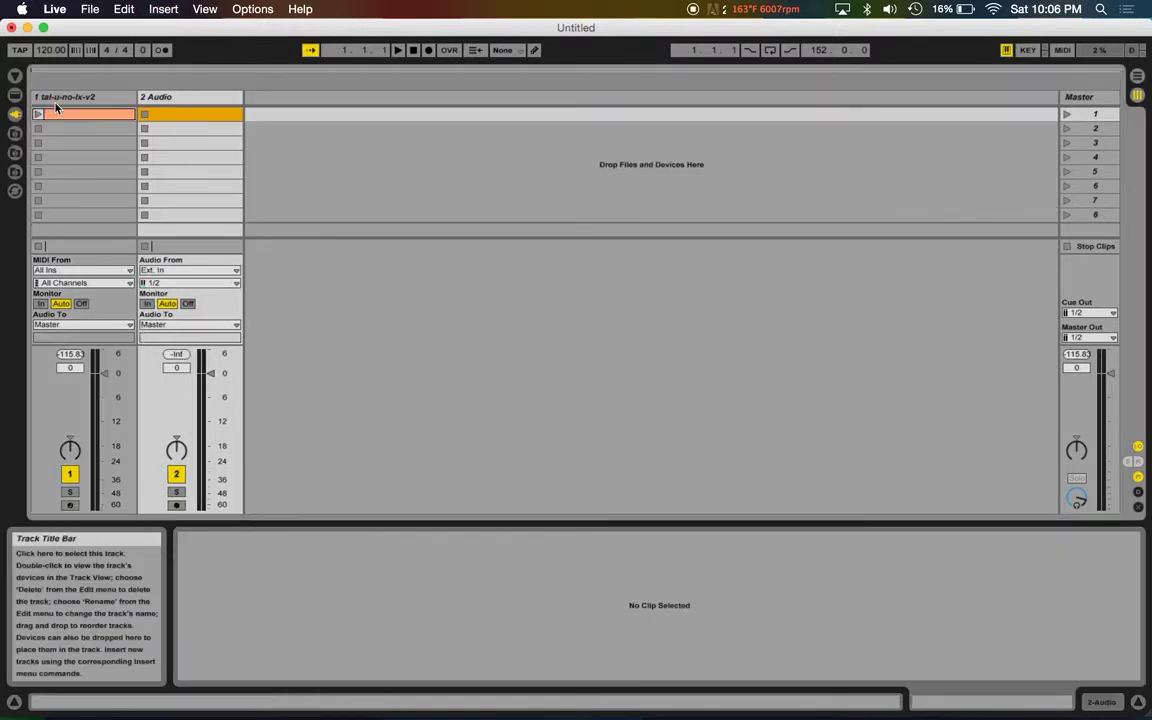
key("super+z")
key("super+r")
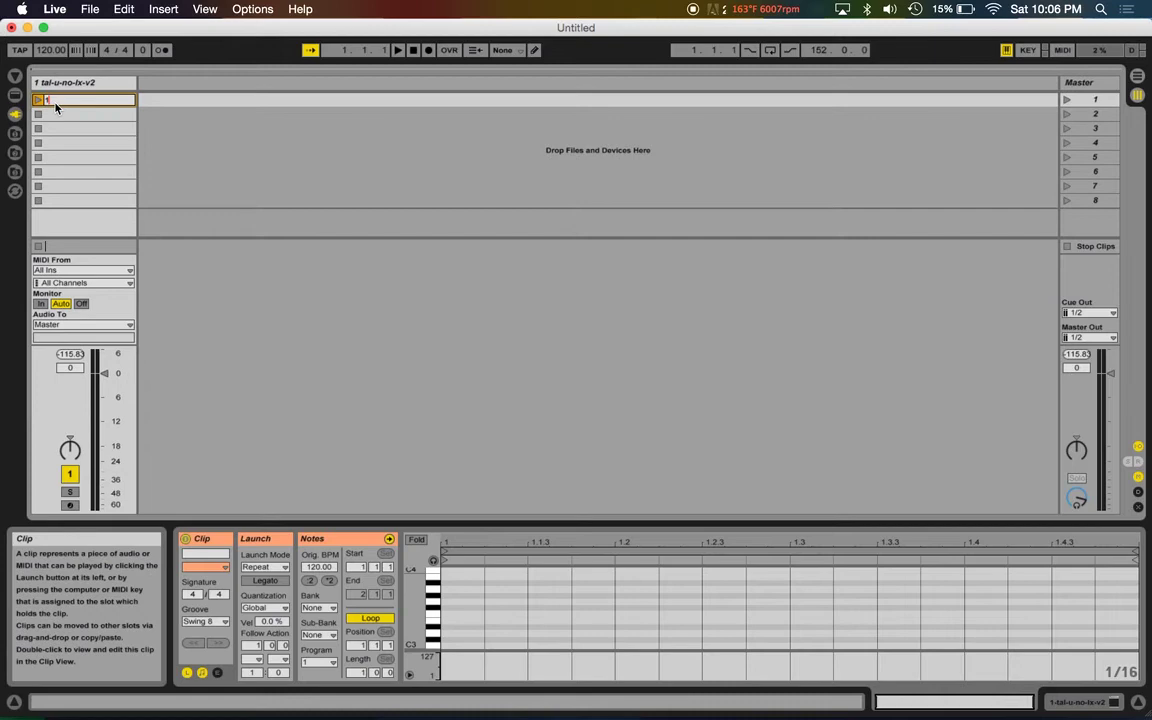
type("1")
key("Return")
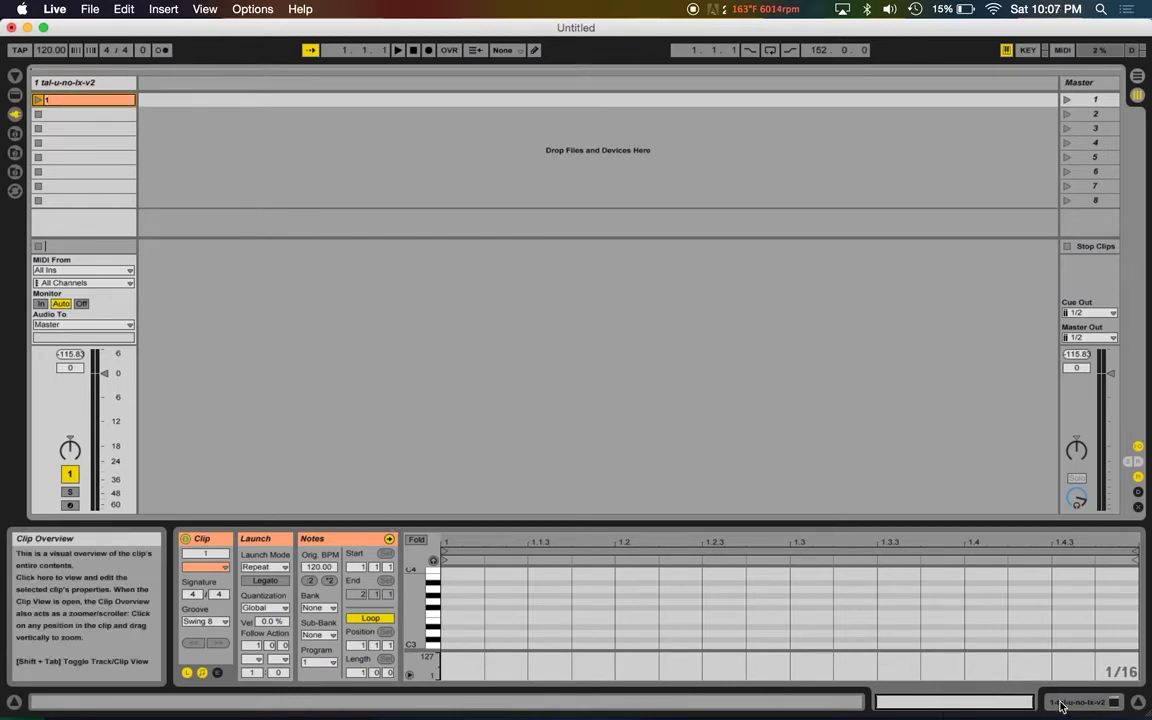
key("shift+Tab")
- Open the TAL-U-NO-LX window on the right and launch the clip to check its preset
left_click(221, 540)
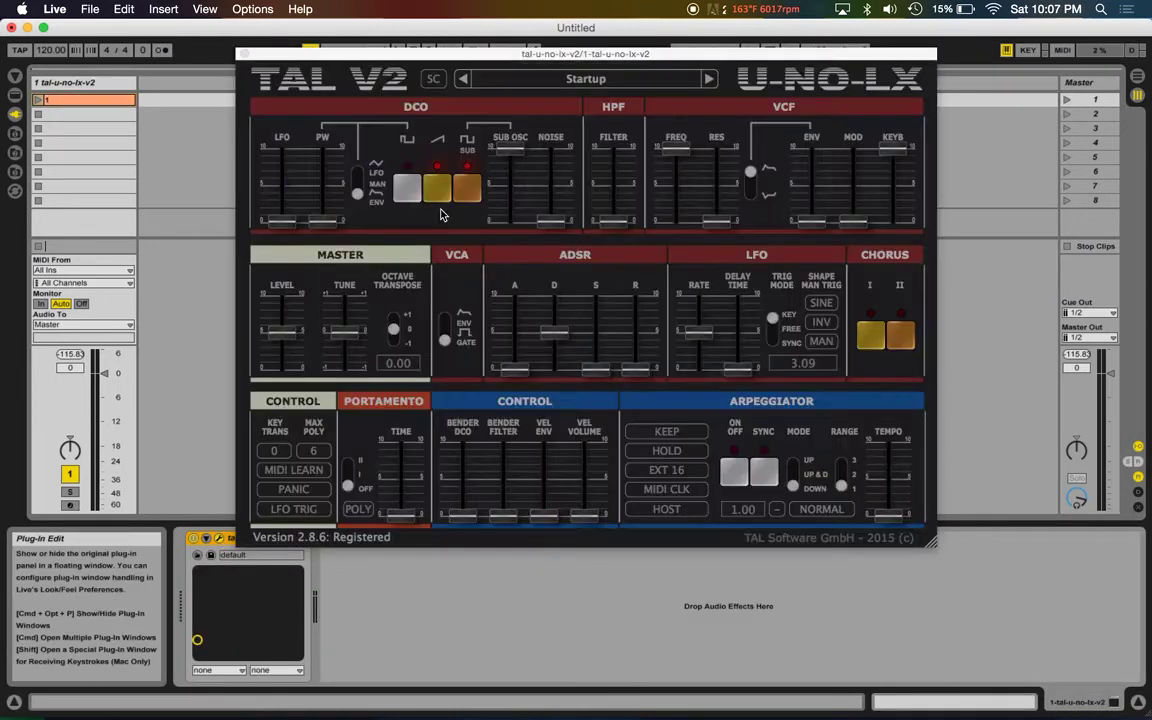
left_click_drag(480, 55, 678, 96)
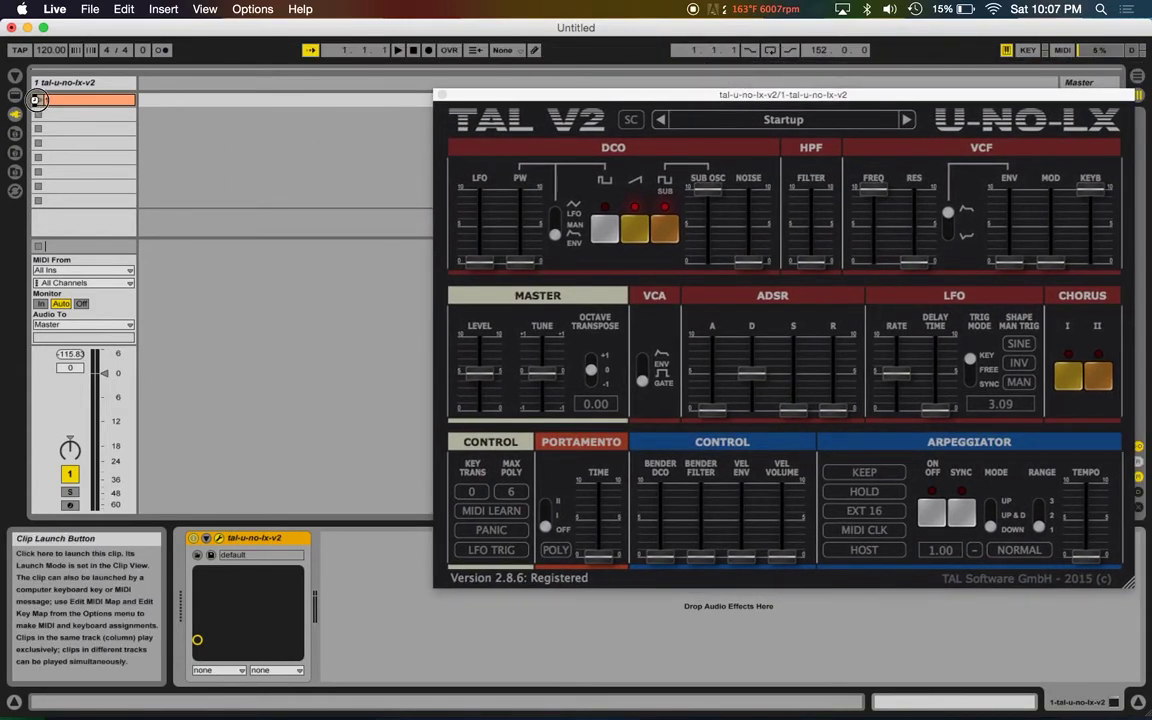
left_click(37, 100)
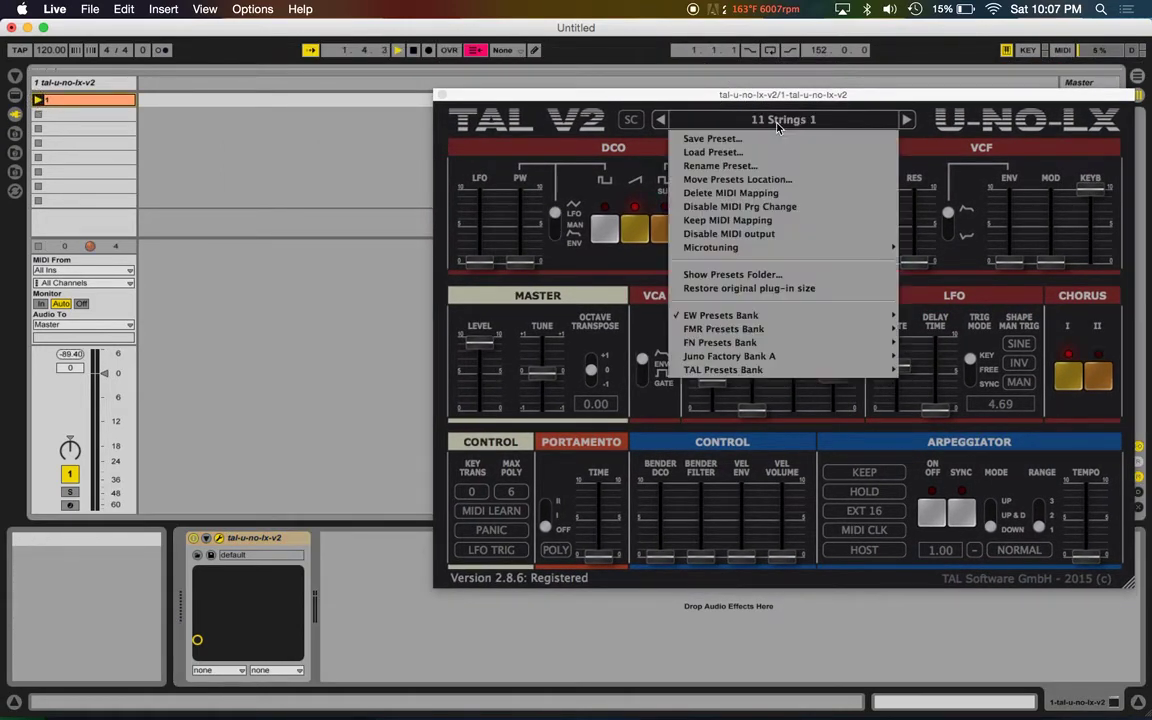
left_click(703, 117)
mouse_move(741, 330)
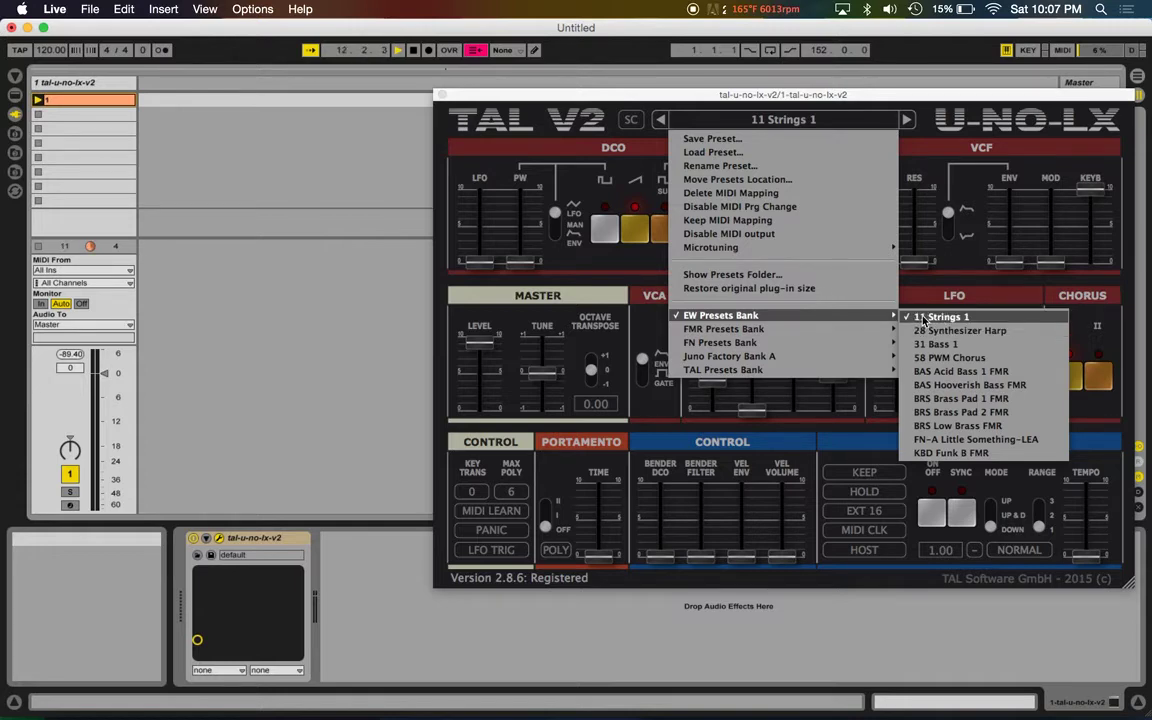
- Set the clip's program change to 2 and relaunch it to load 28 Synthesizer Harp
left_click(51, 101)
left_click(319, 662)
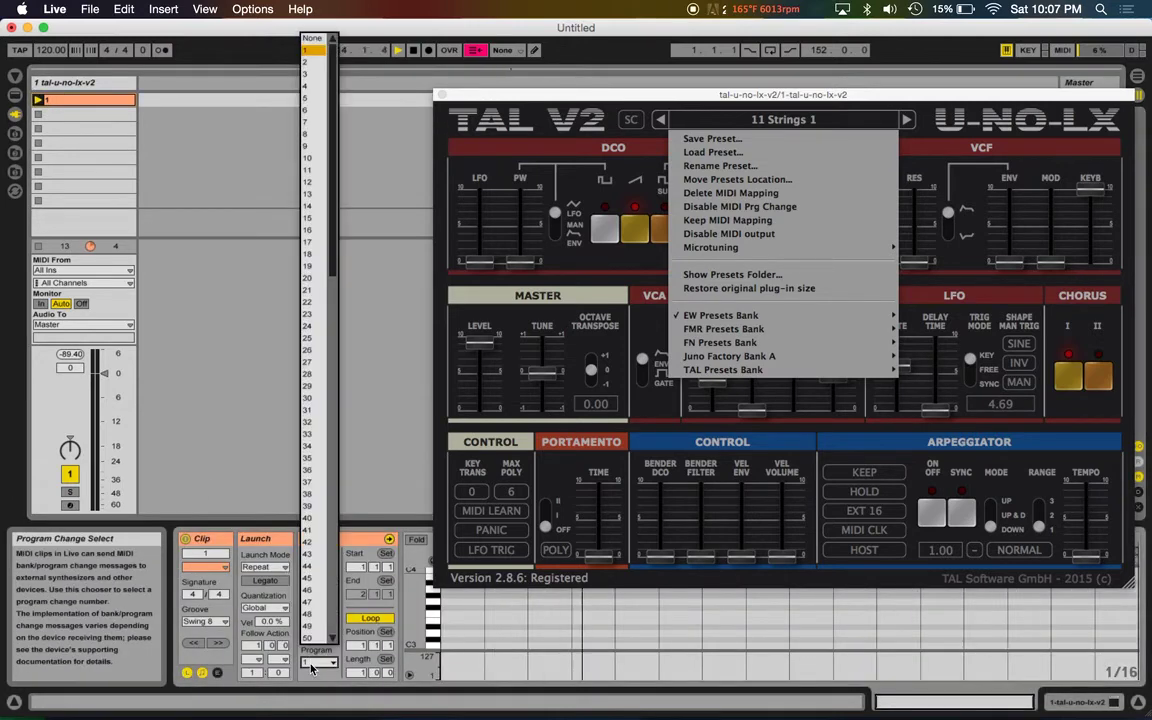
left_click(308, 62)
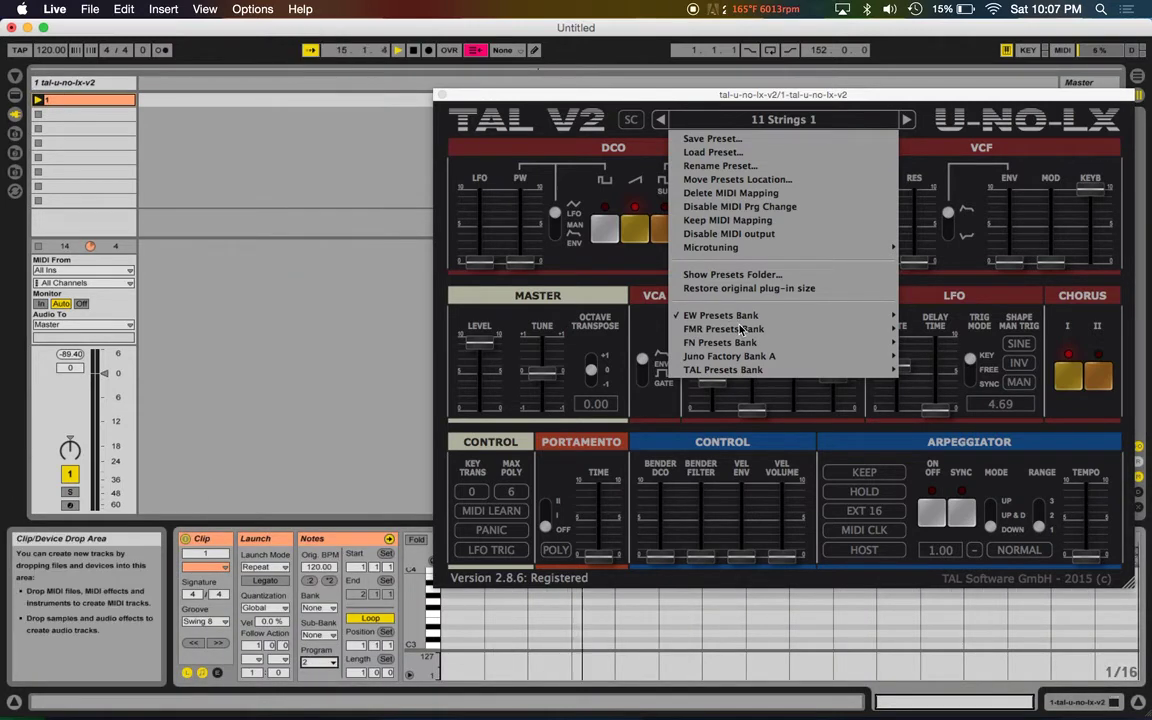
left_click(37, 99)
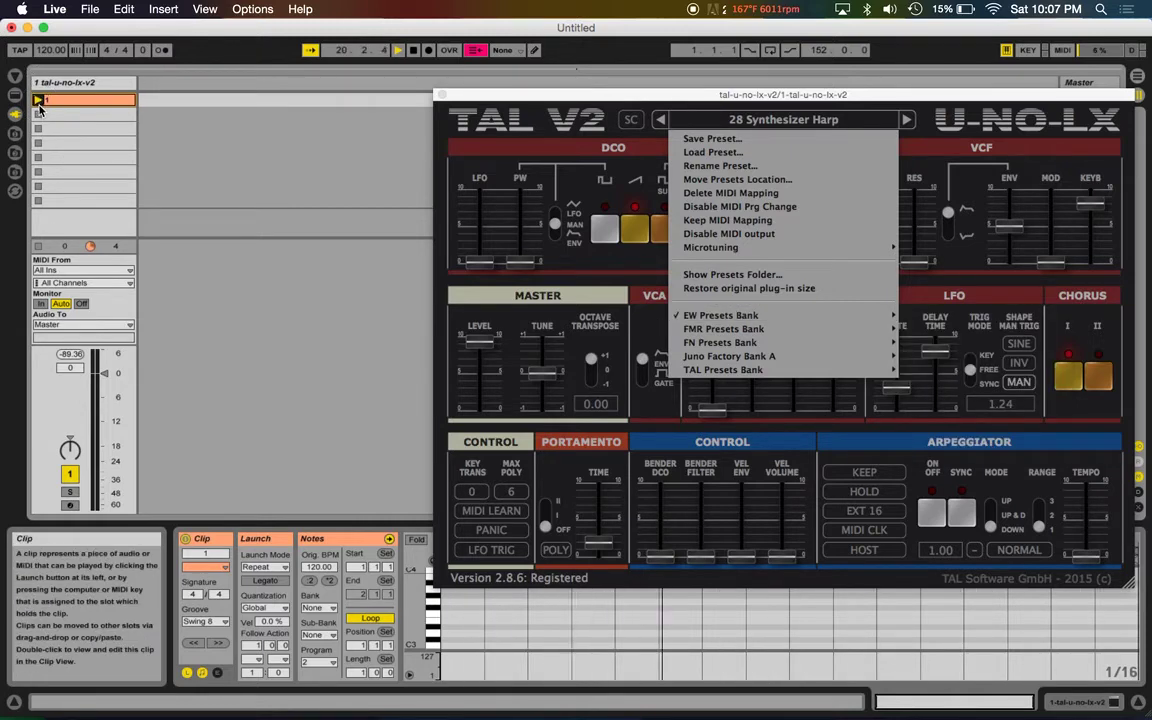
mouse_move(836, 320)
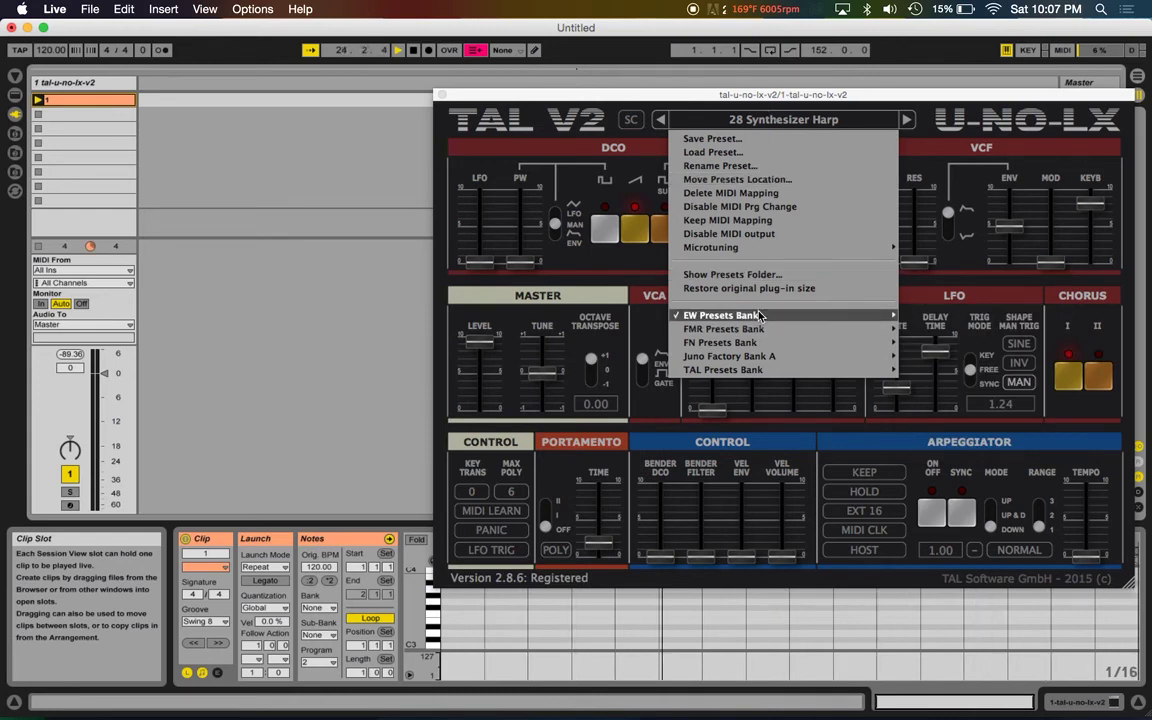
- Change the clip's program change to 3 and check the plug-in's preset menu
left_click(762, 112)
mouse_move(310, 690)
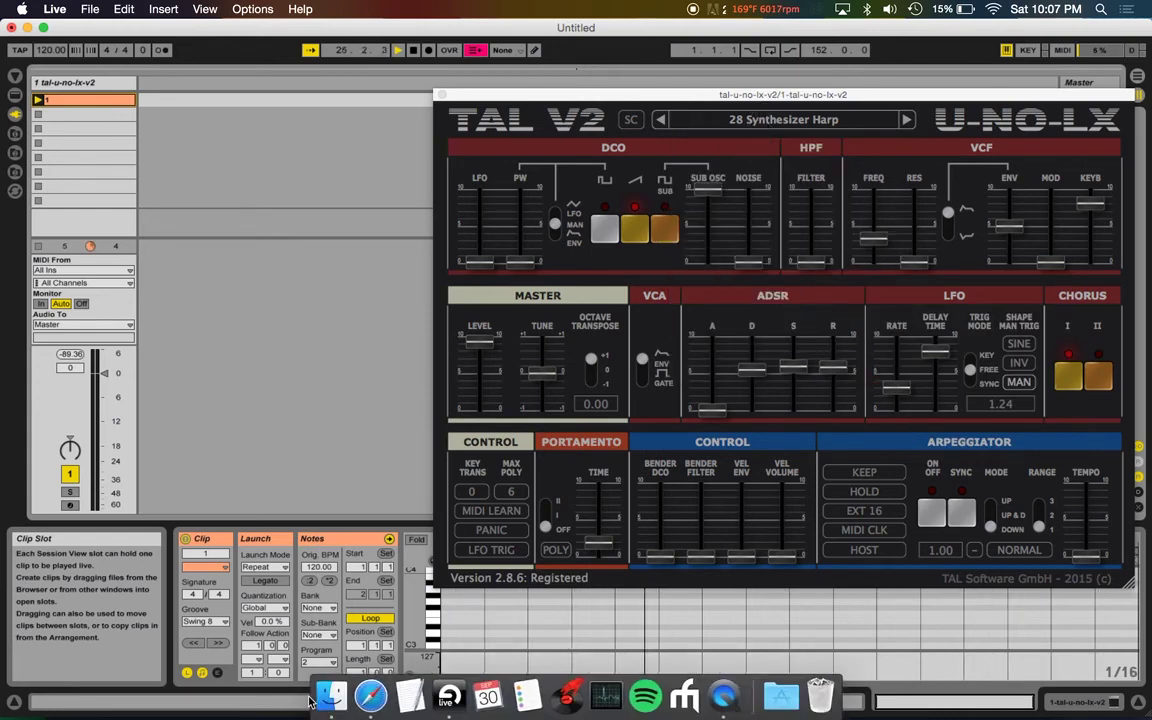
left_click(318, 662)
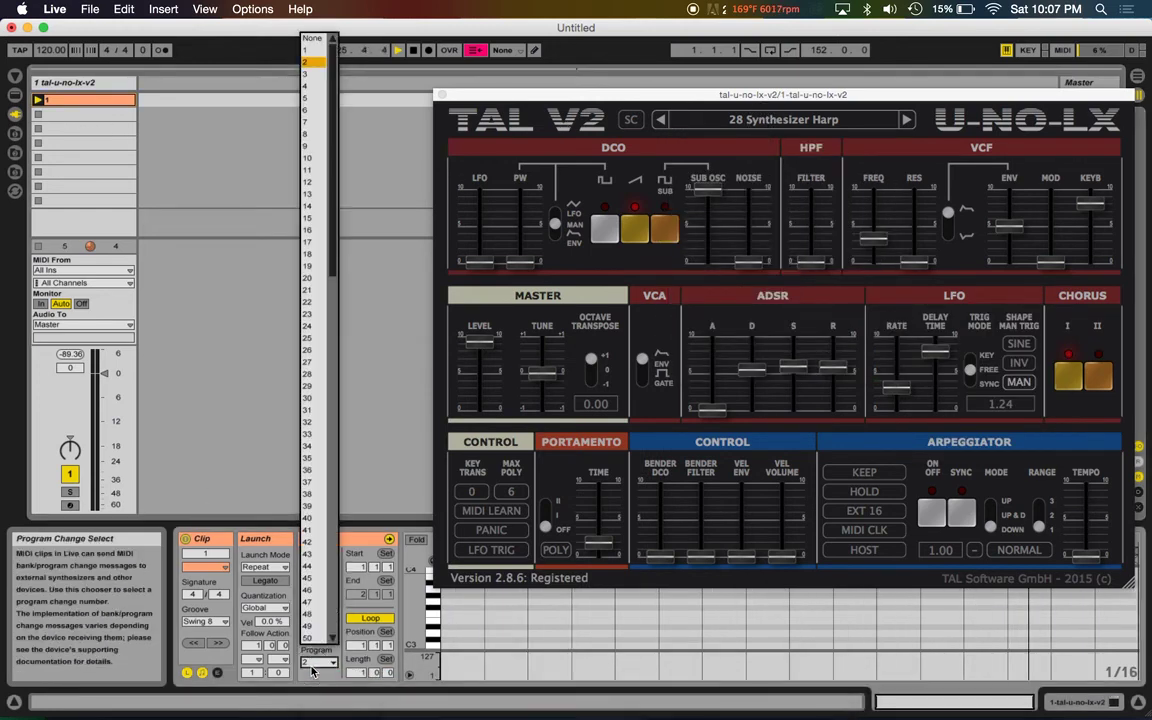
left_click(320, 79)
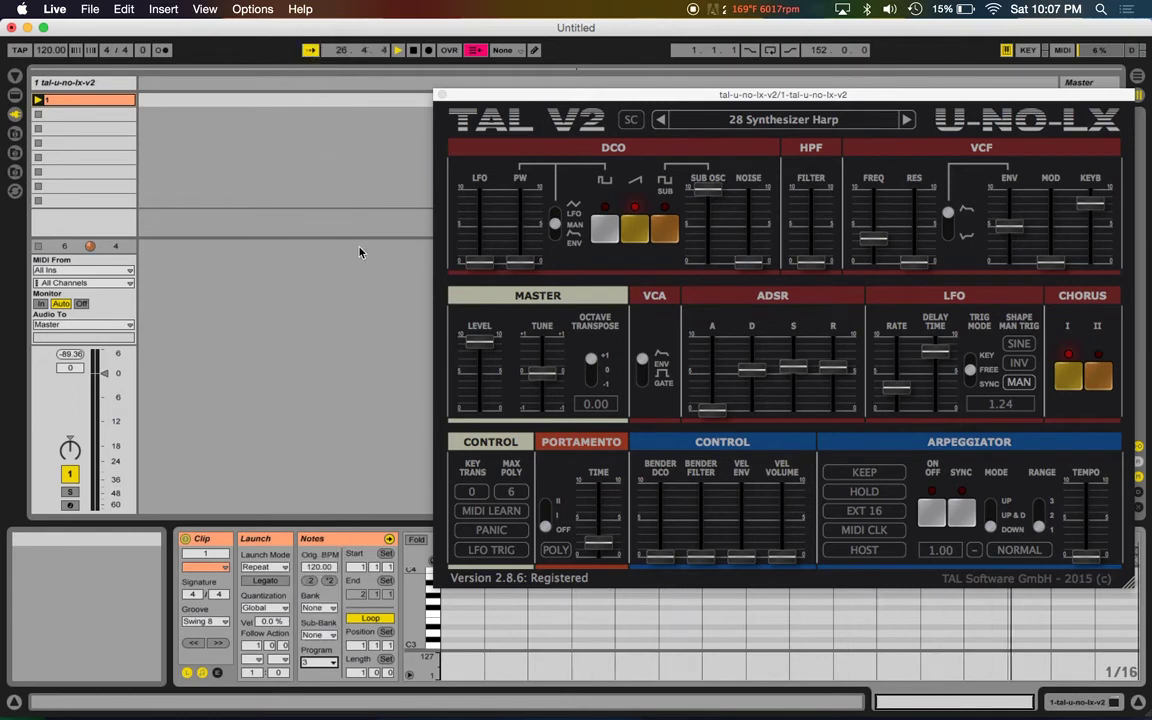
left_click(772, 121)
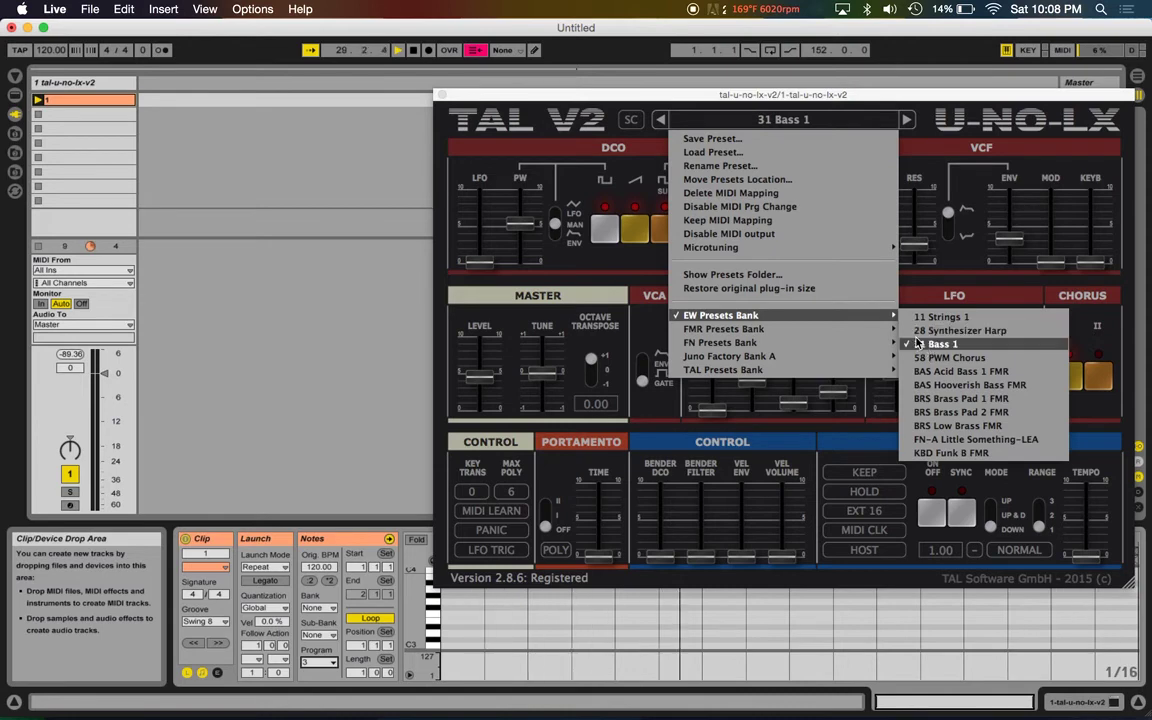
- Close the TAL-U-NO-LX window and reselect the clip, leaving its program change at 3
left_click(87, 147)
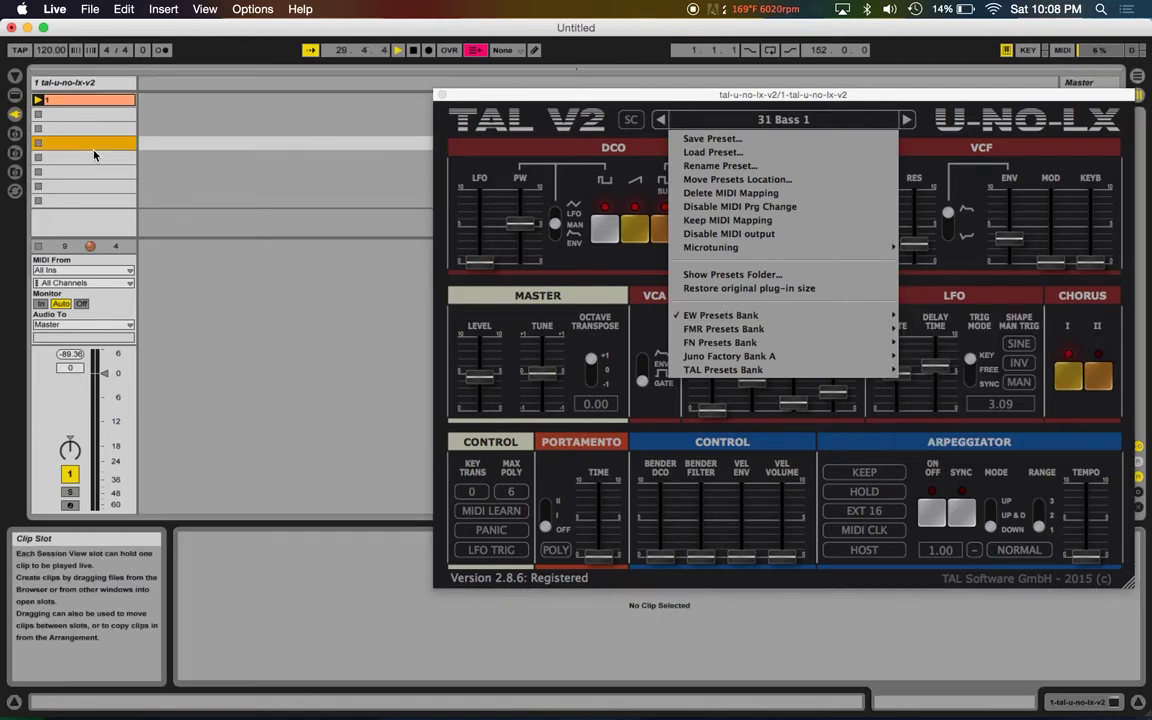
left_click(442, 94)
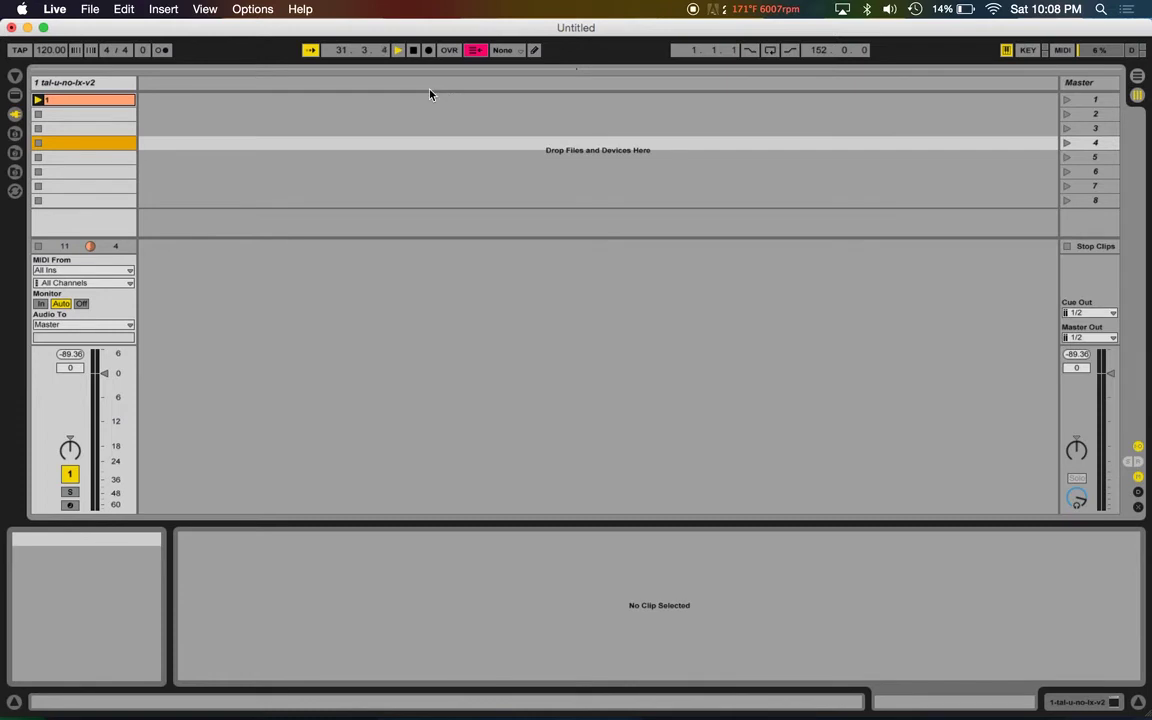
left_click(107, 83)
left_click(101, 101)
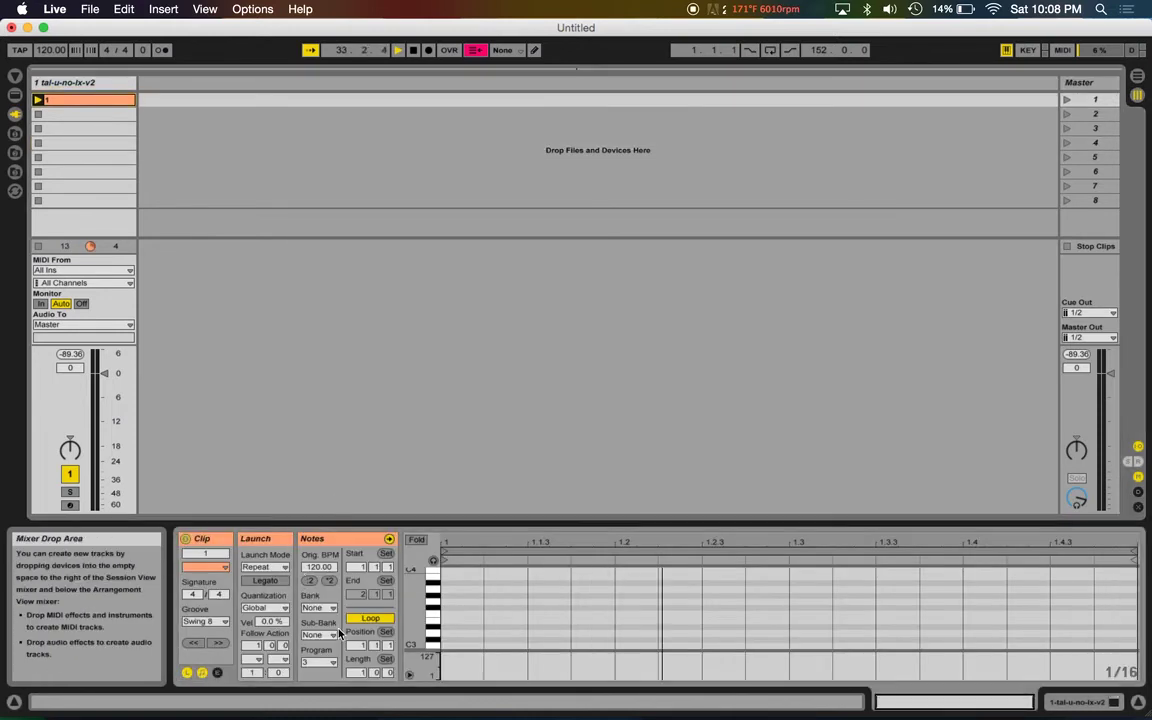
left_click(312, 663)
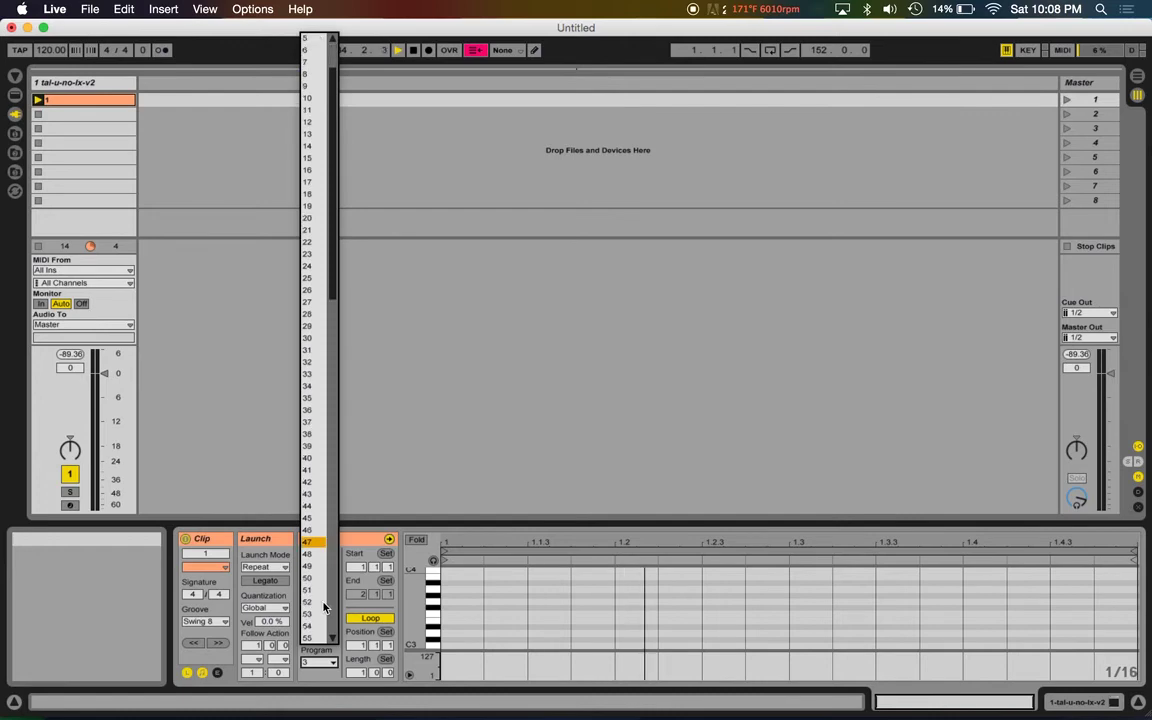
scroll(324, 607, "down", 10)
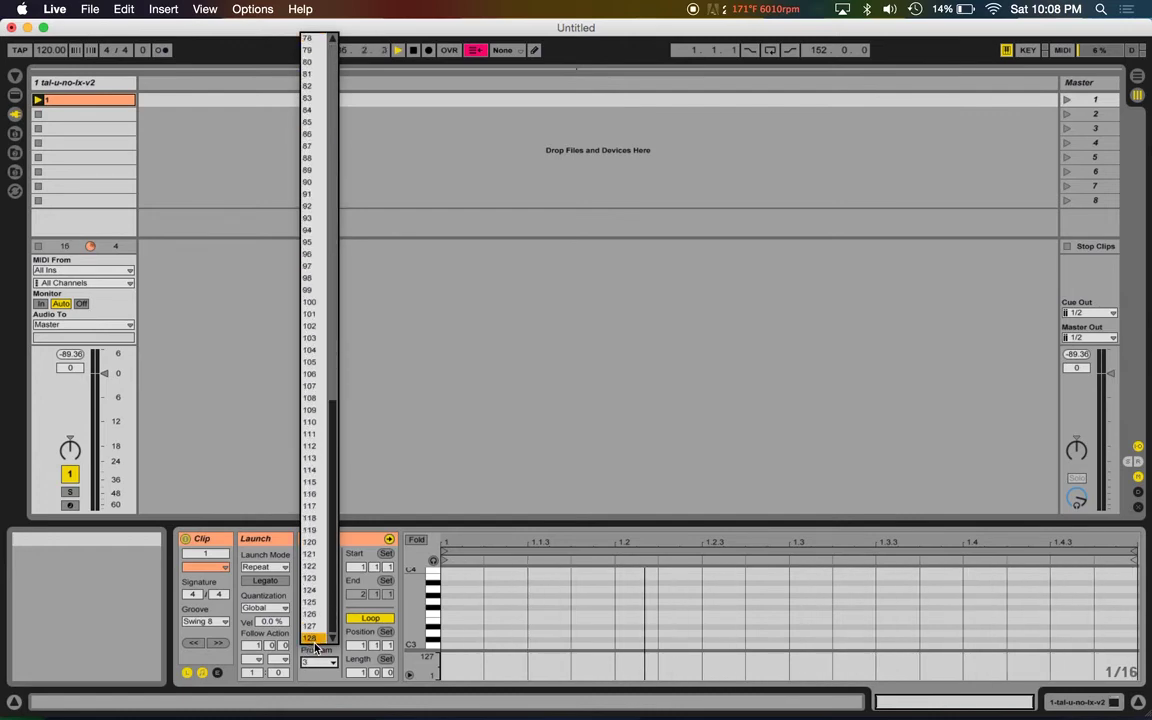
left_click(312, 672)
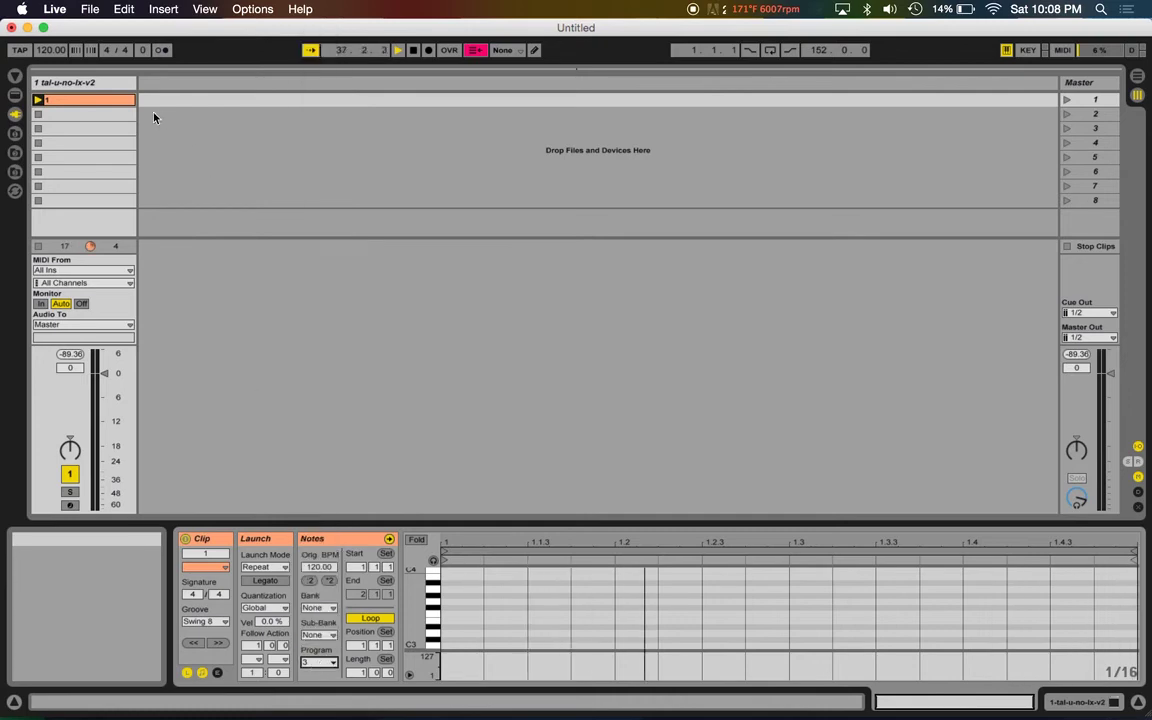
- Show the TAL-U-NO-LX device, confirm it remains on 31 Bass 1, and close its window
left_click(1075, 702)
left_click(220, 539)
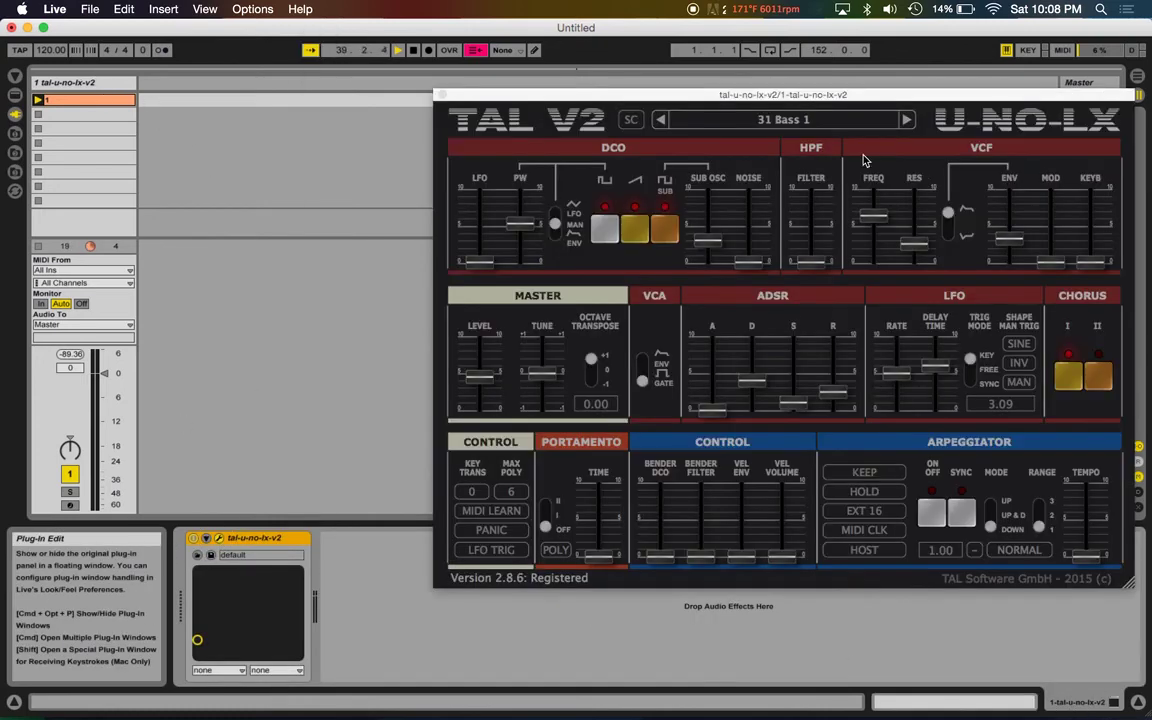
left_click(800, 120)
mouse_move(720, 315)
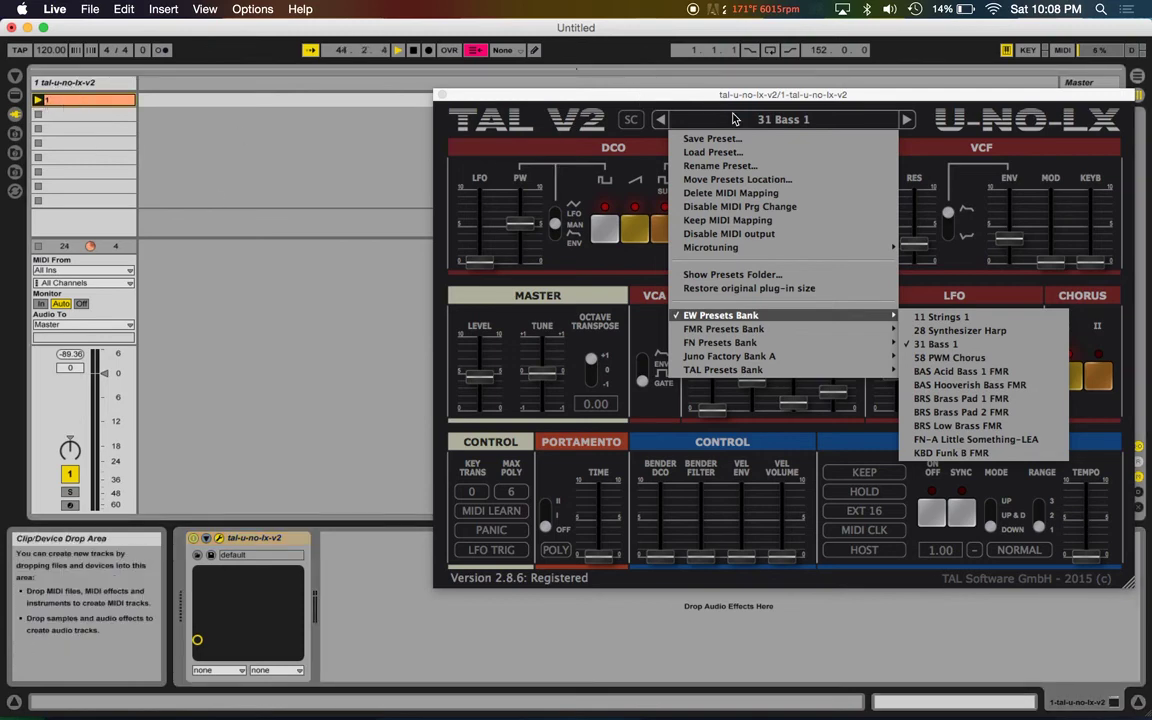
left_click(439, 96)
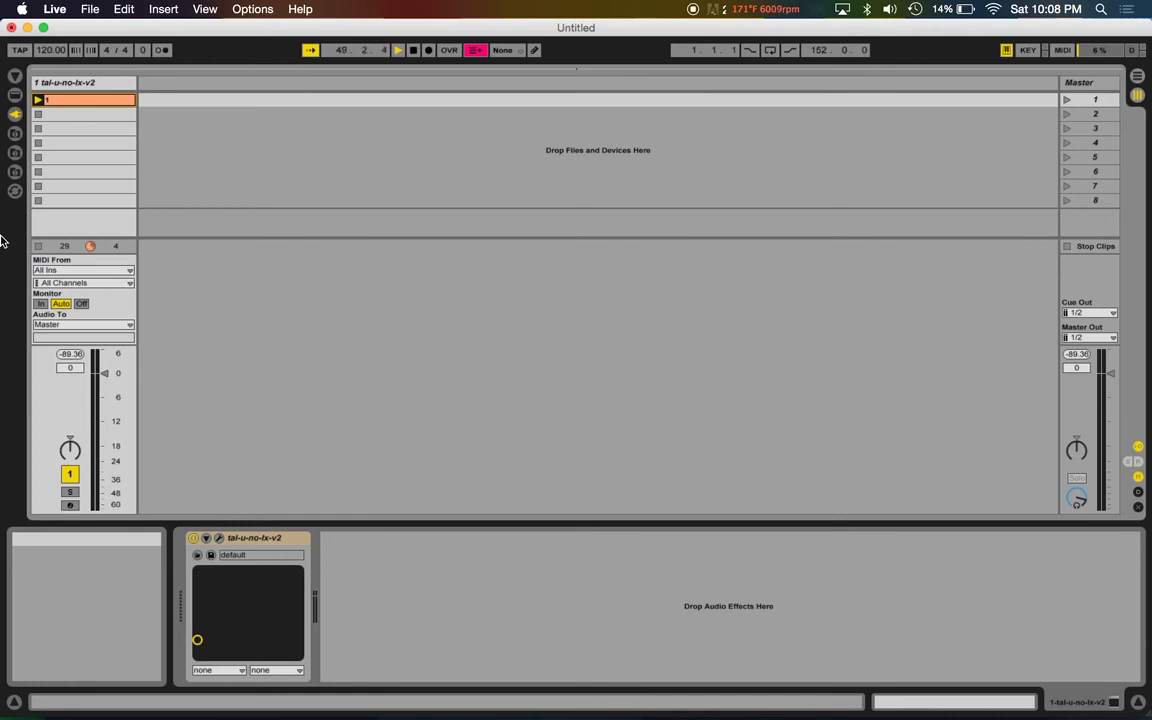
left_click(219, 538)
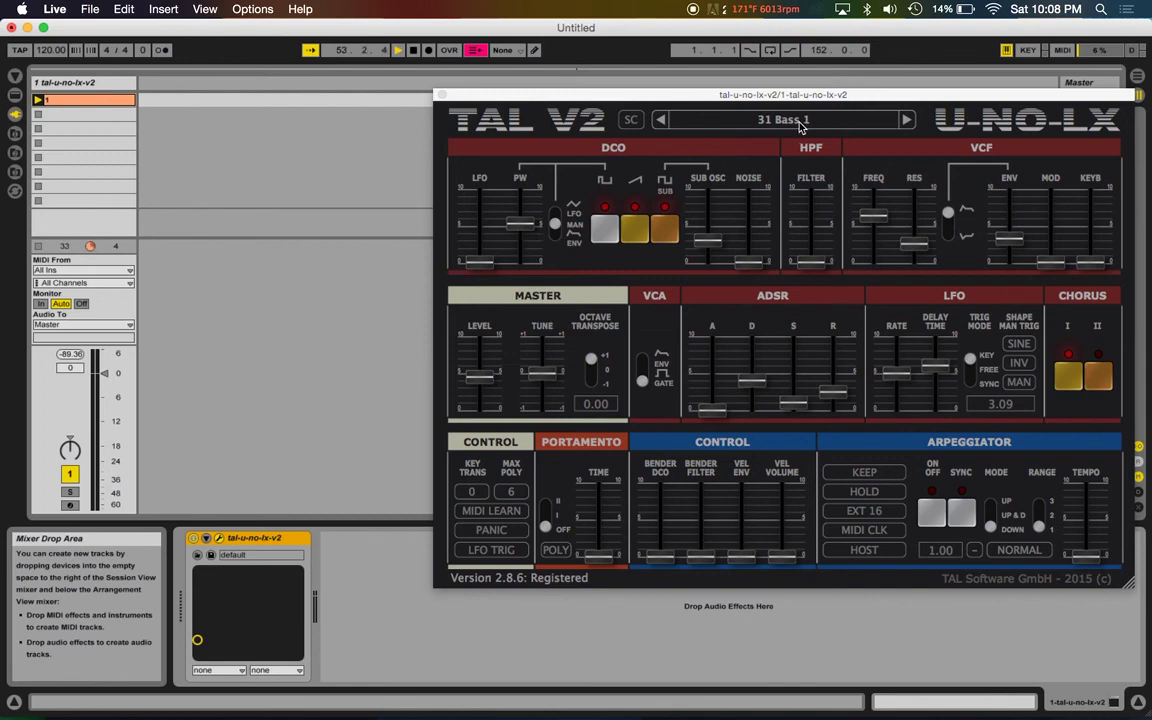
left_click(441, 95)
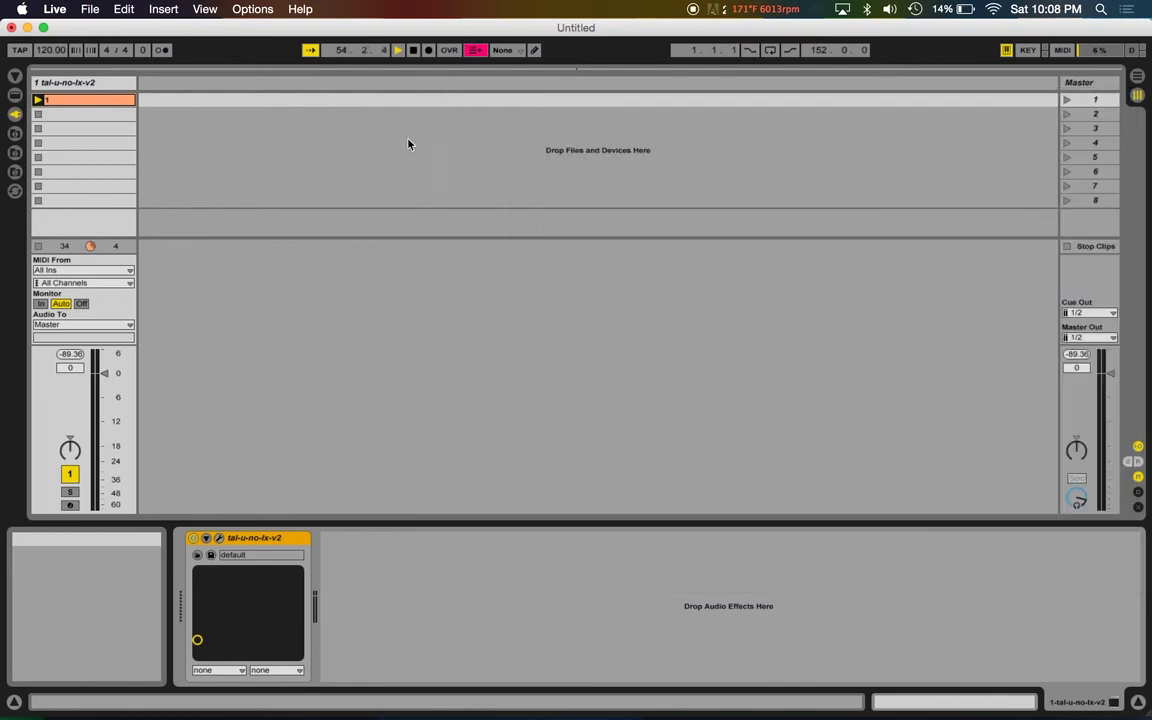